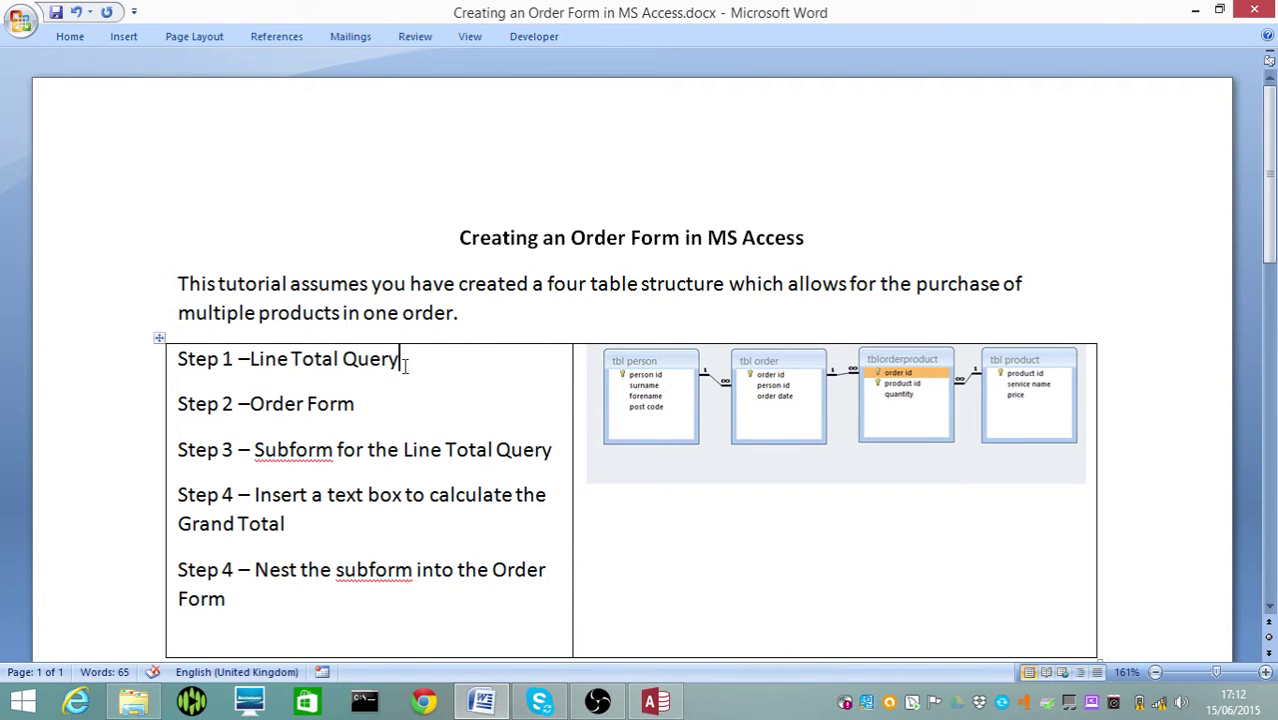
Review the steps of the order form outline in the Word document, from the Line Total Query to nesting the subform.
drag(403, 360, 257, 363)
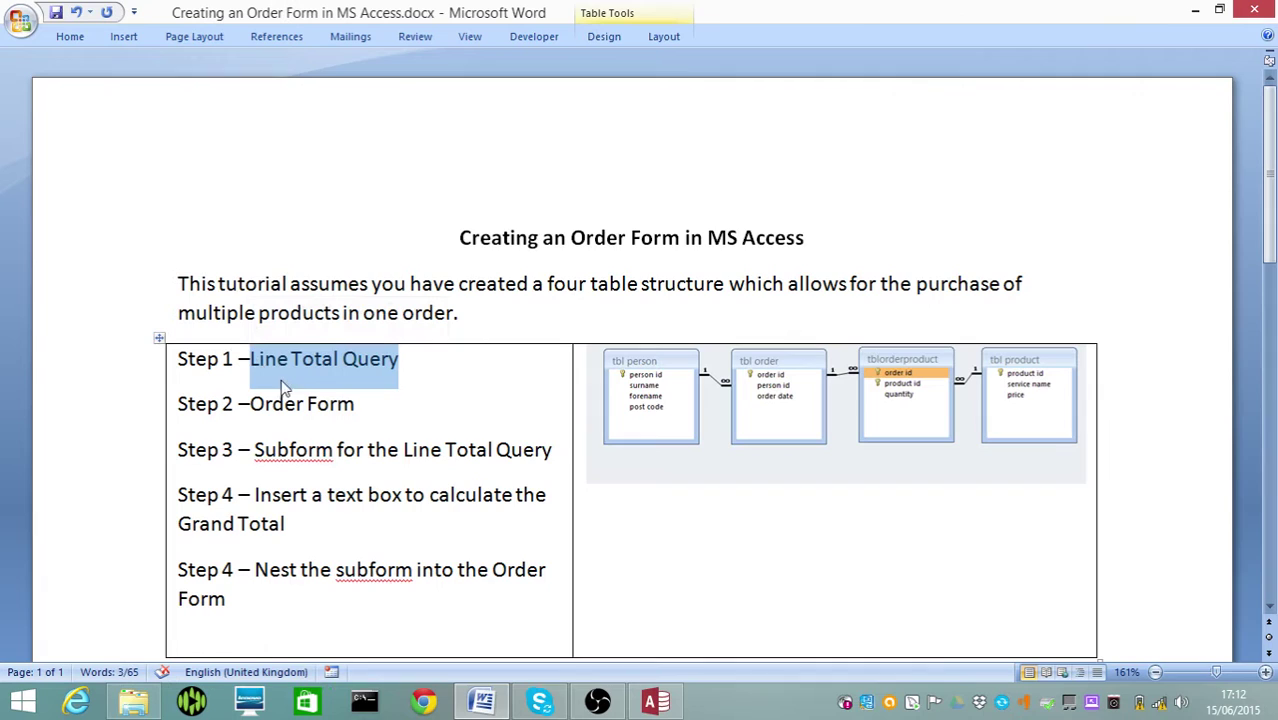
drag(357, 404, 546, 468)
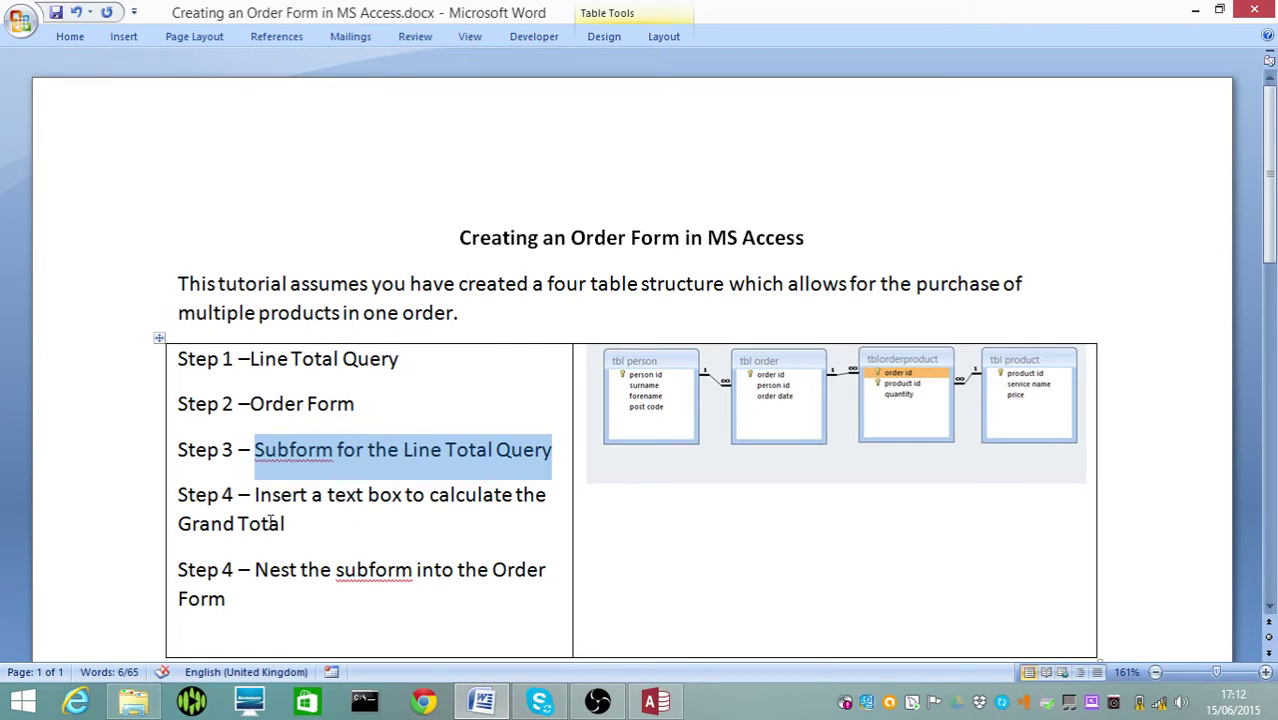
drag(250, 494, 289, 517)
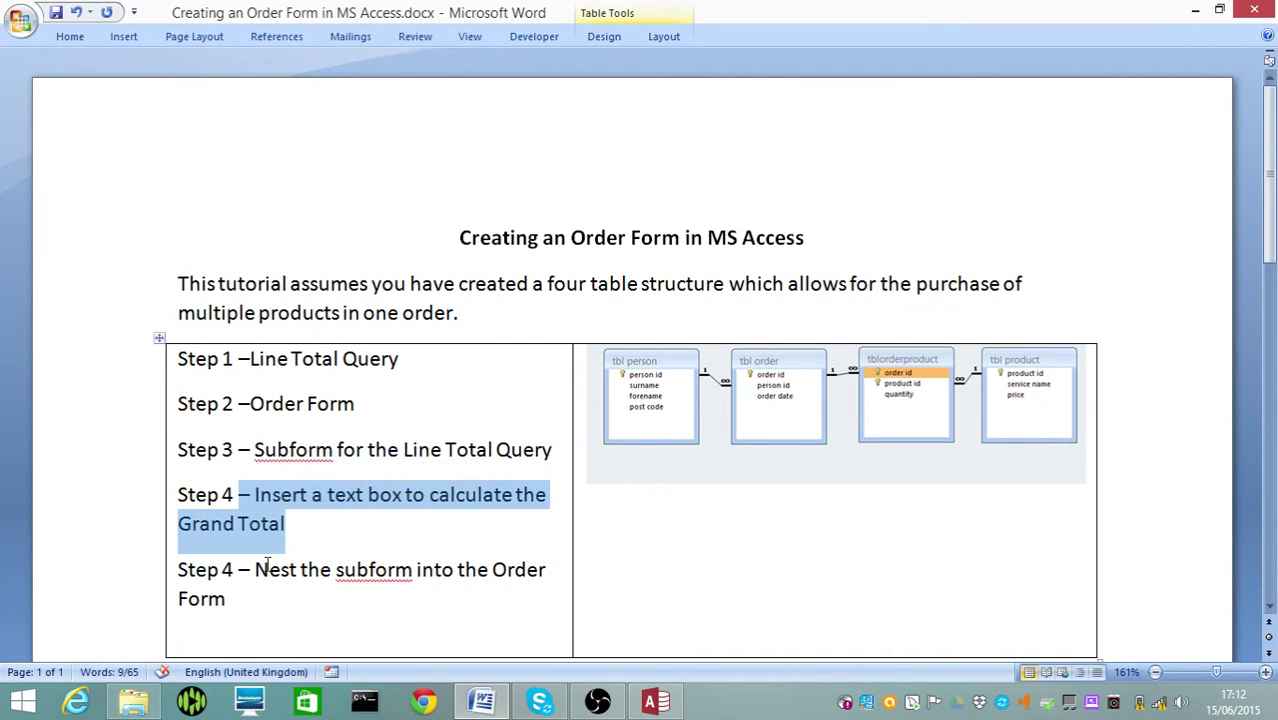
drag(255, 569, 262, 592)
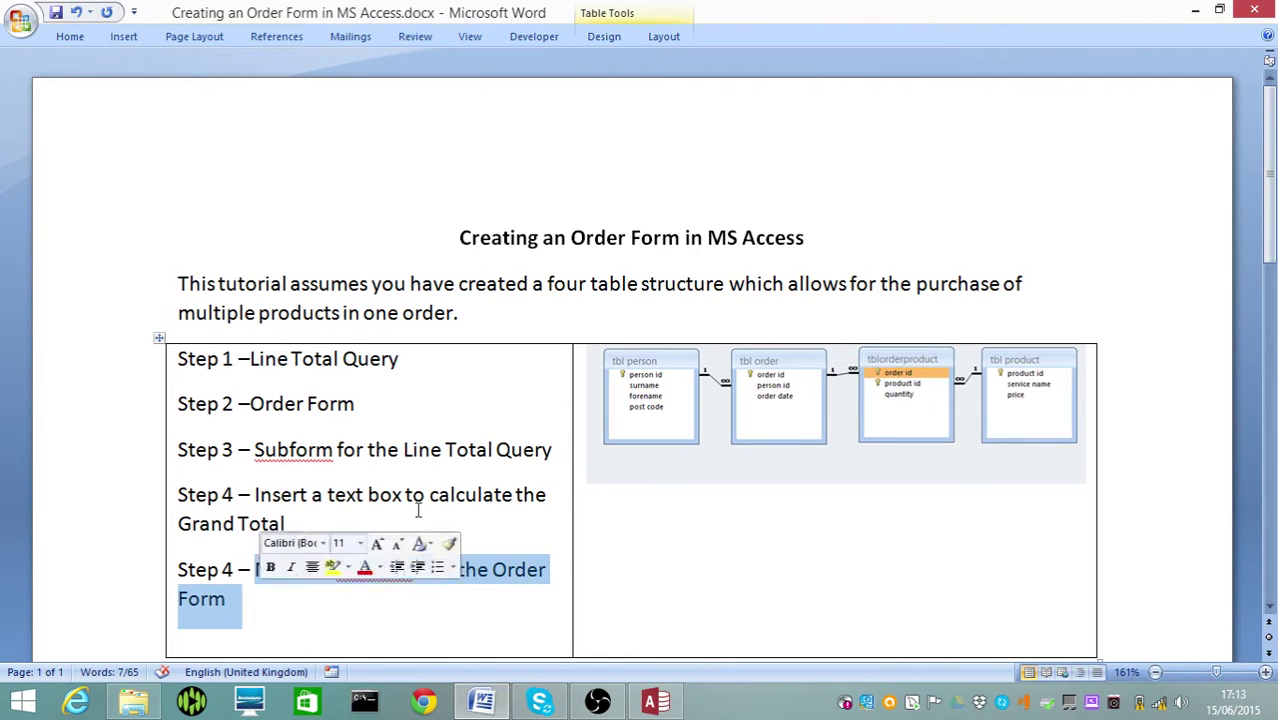
Switch to the Access database and examine the relationships between the person, order, orderproduct and product tables.
click(655, 703)
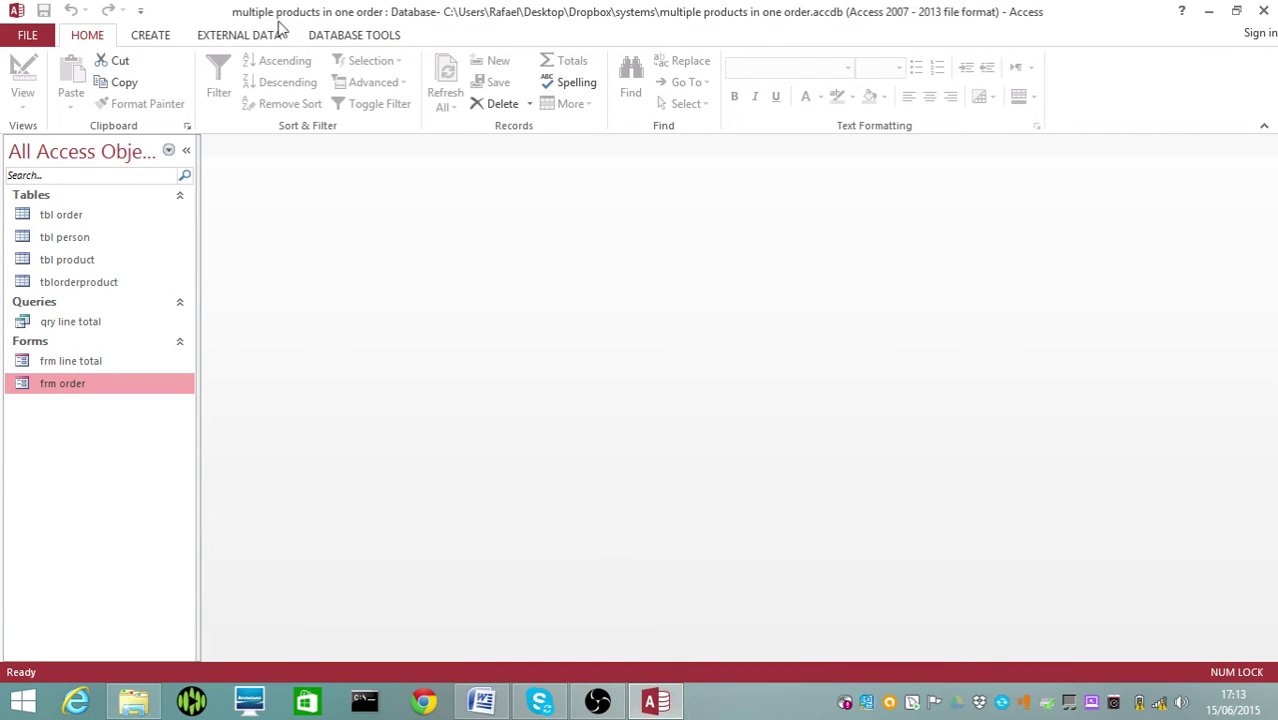
click(373, 43)
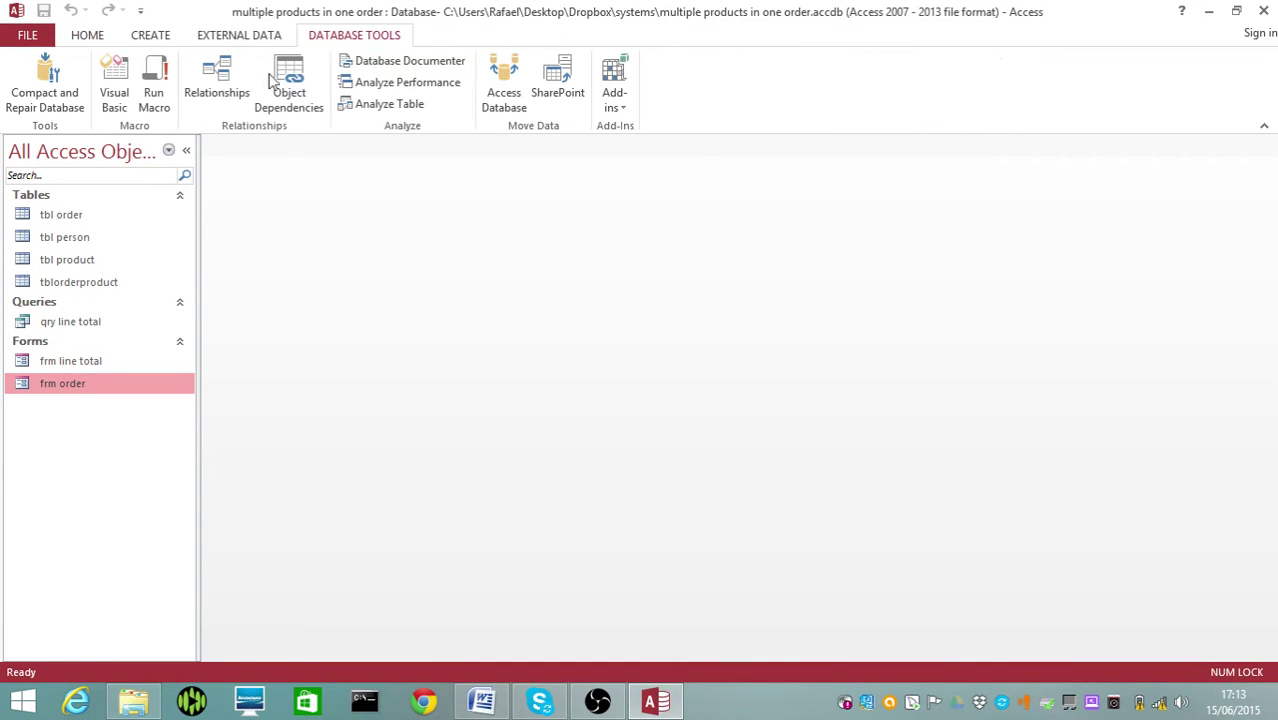
click(225, 95)
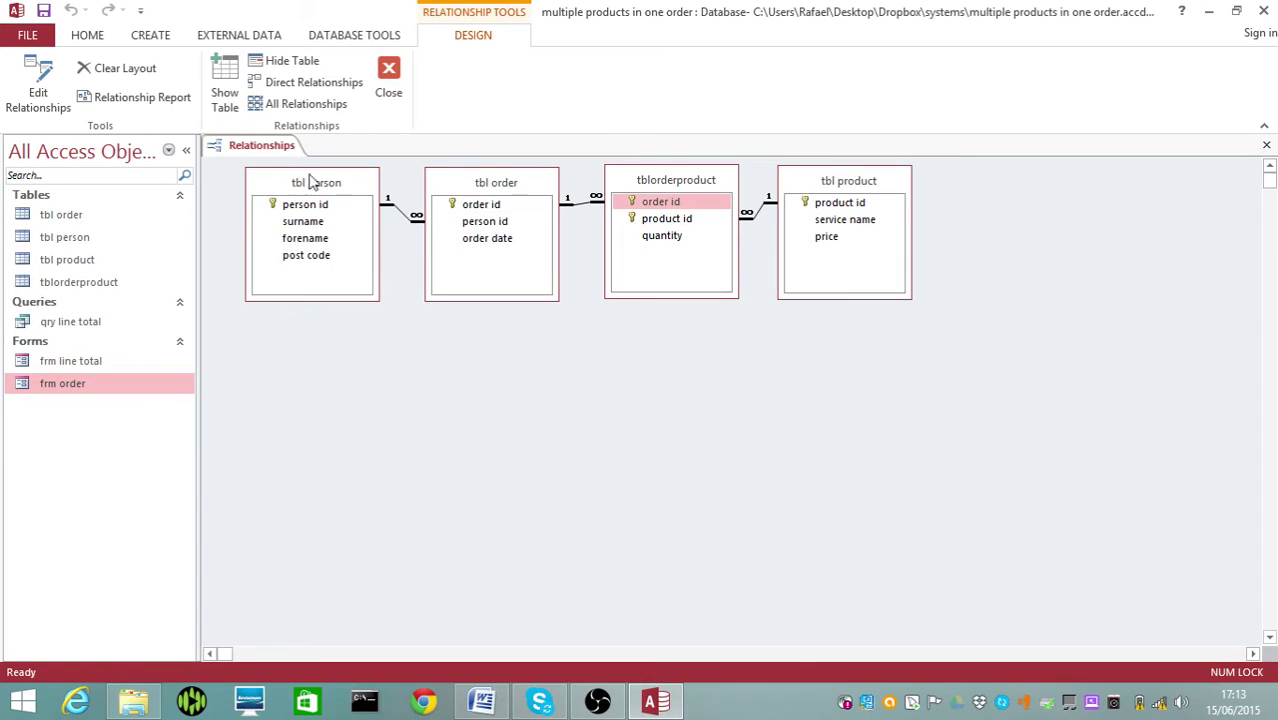
click(358, 207)
click(799, 223)
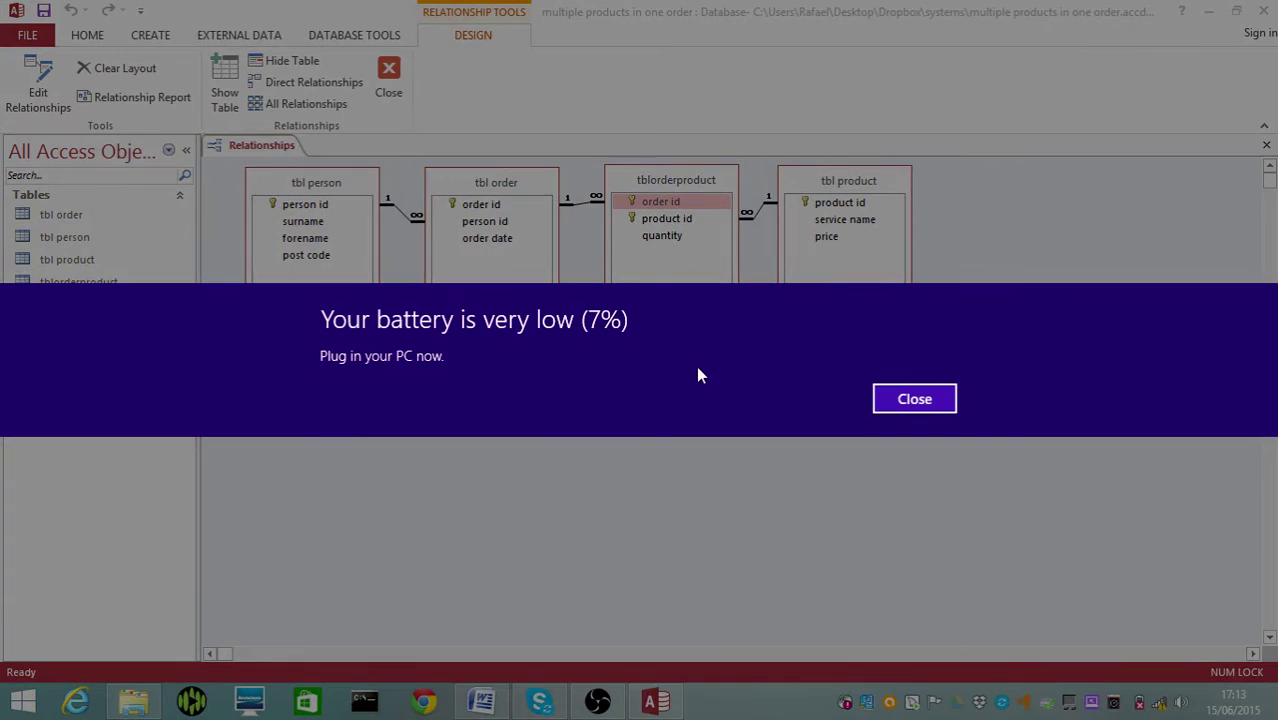
click(915, 400)
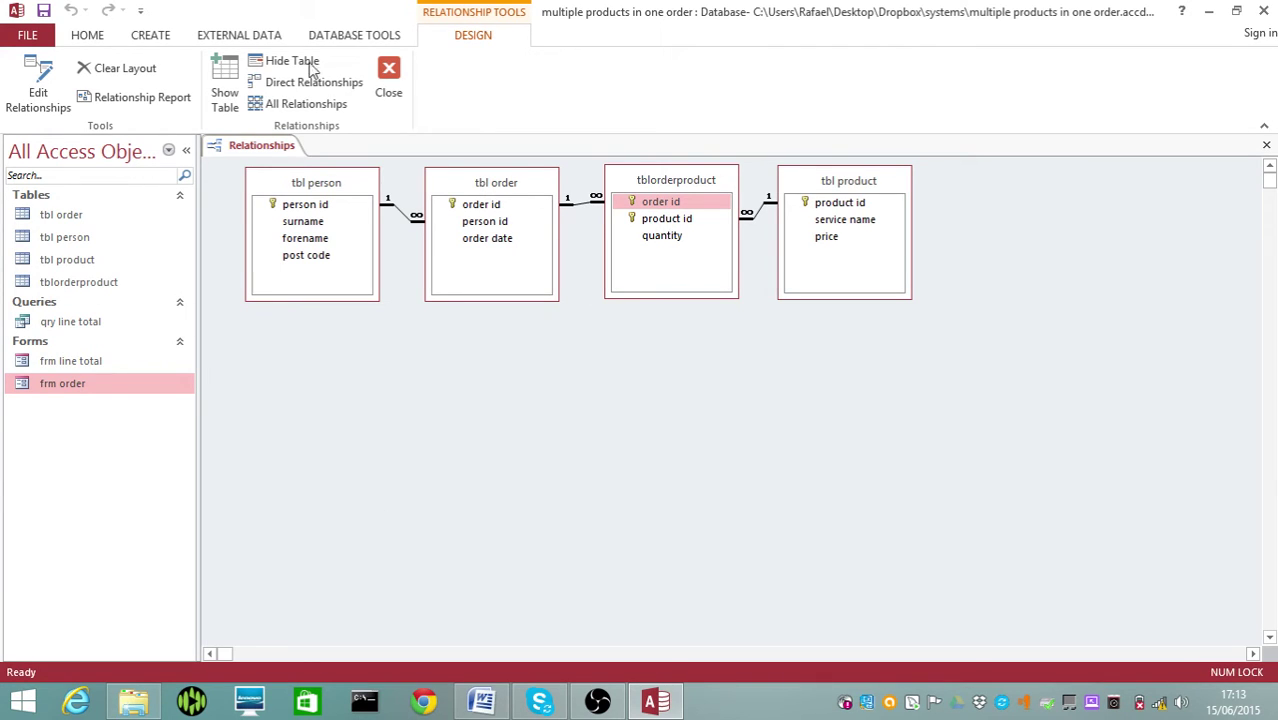
click(149, 36)
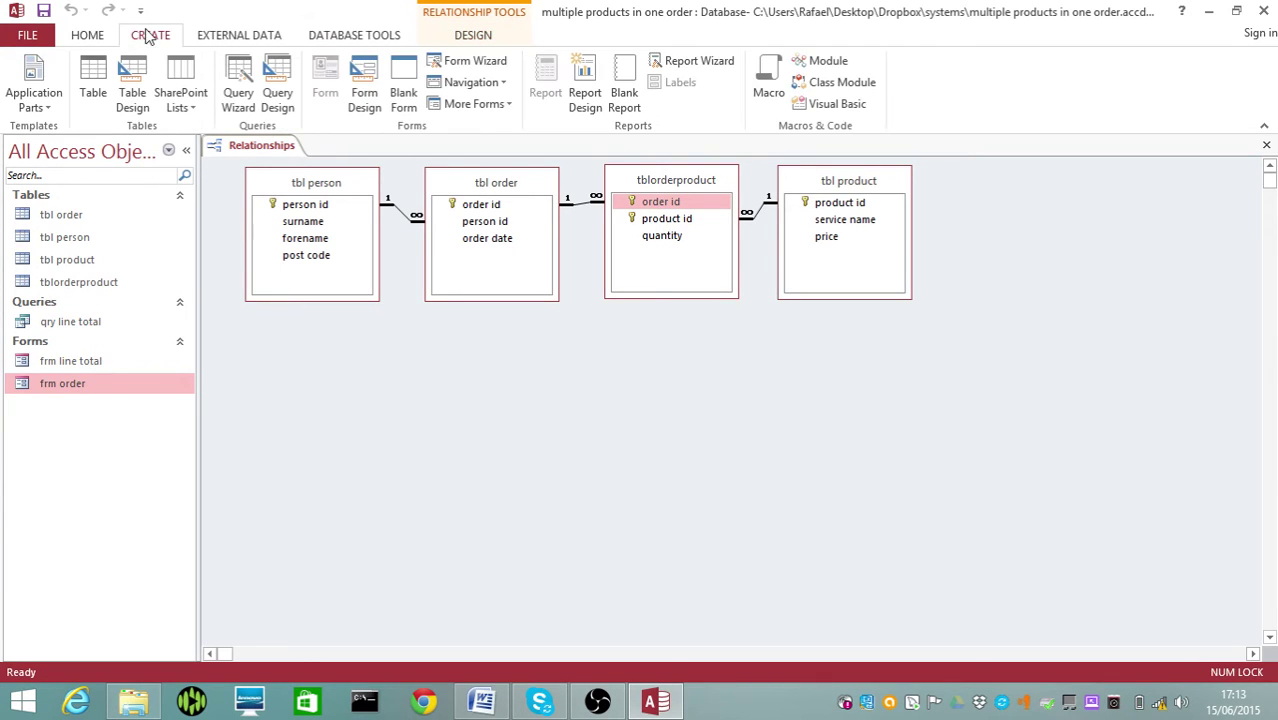
click(279, 106)
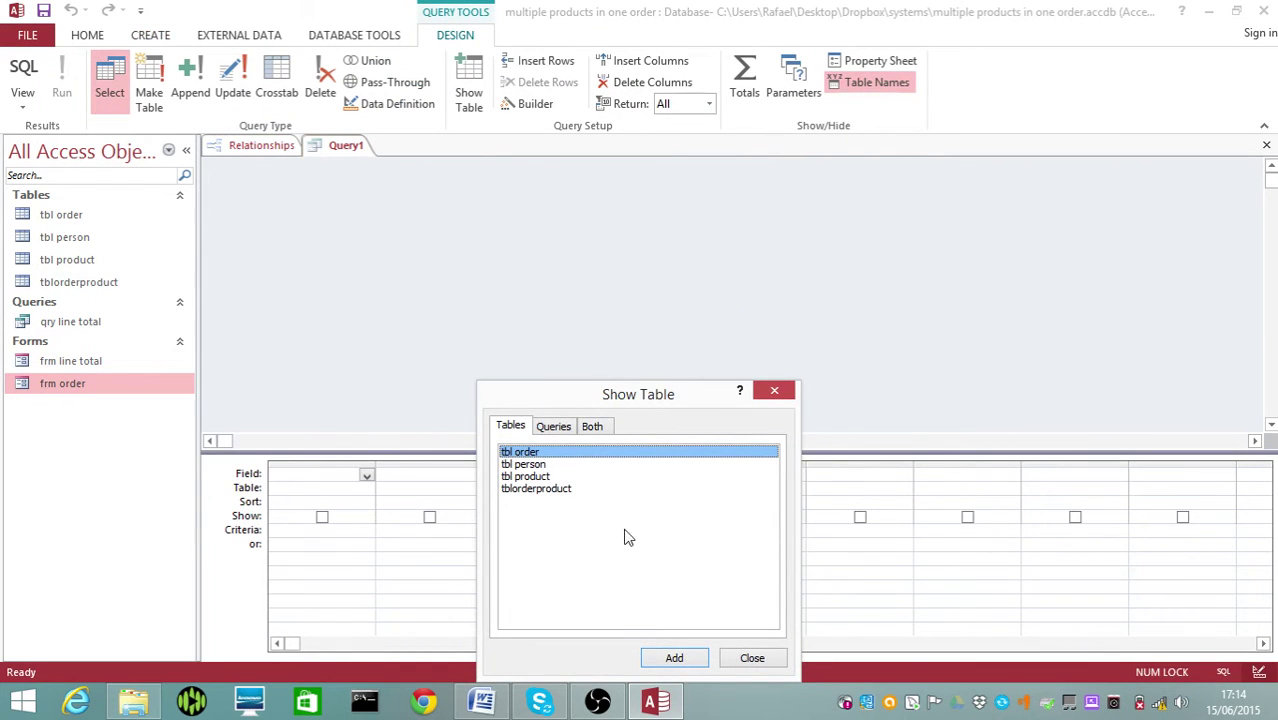
click(751, 658)
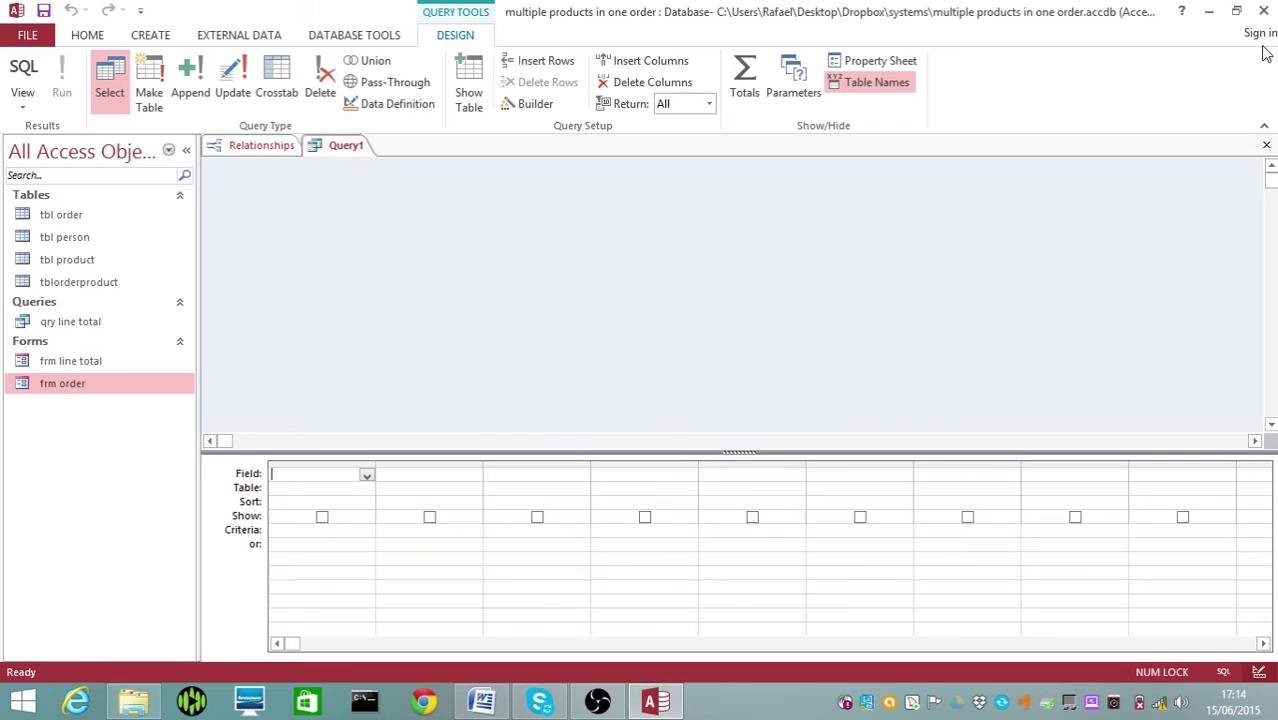
click(1266, 145)
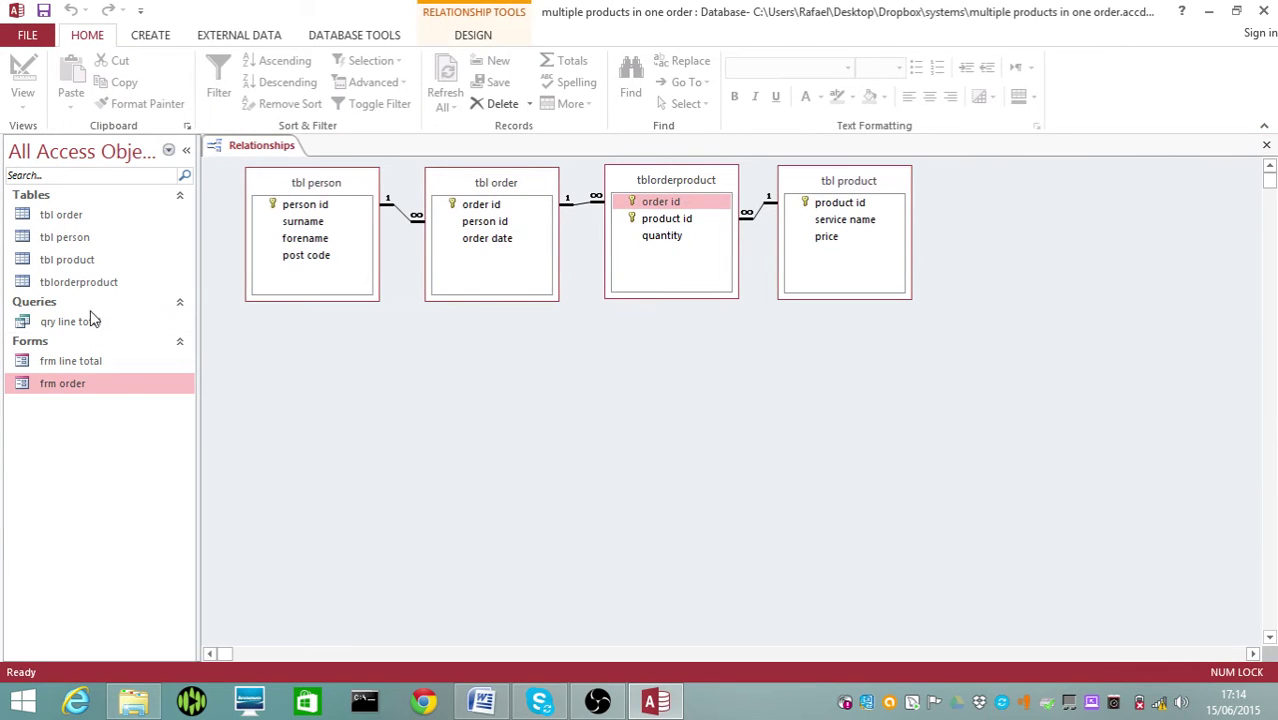
Open qry line total in Design View, widen the line total column to read its full expression, and close the query.
click(92, 321)
right_click(94, 322)
click(150, 360)
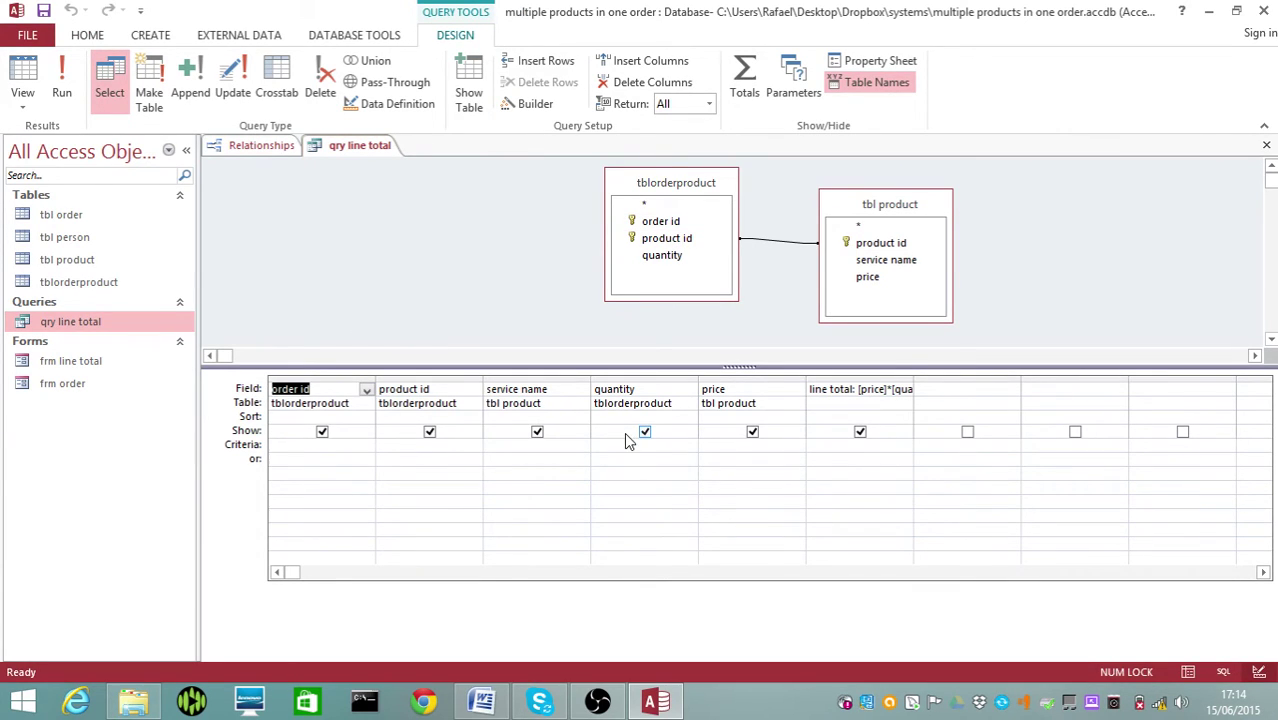
drag(913, 374, 1100, 376)
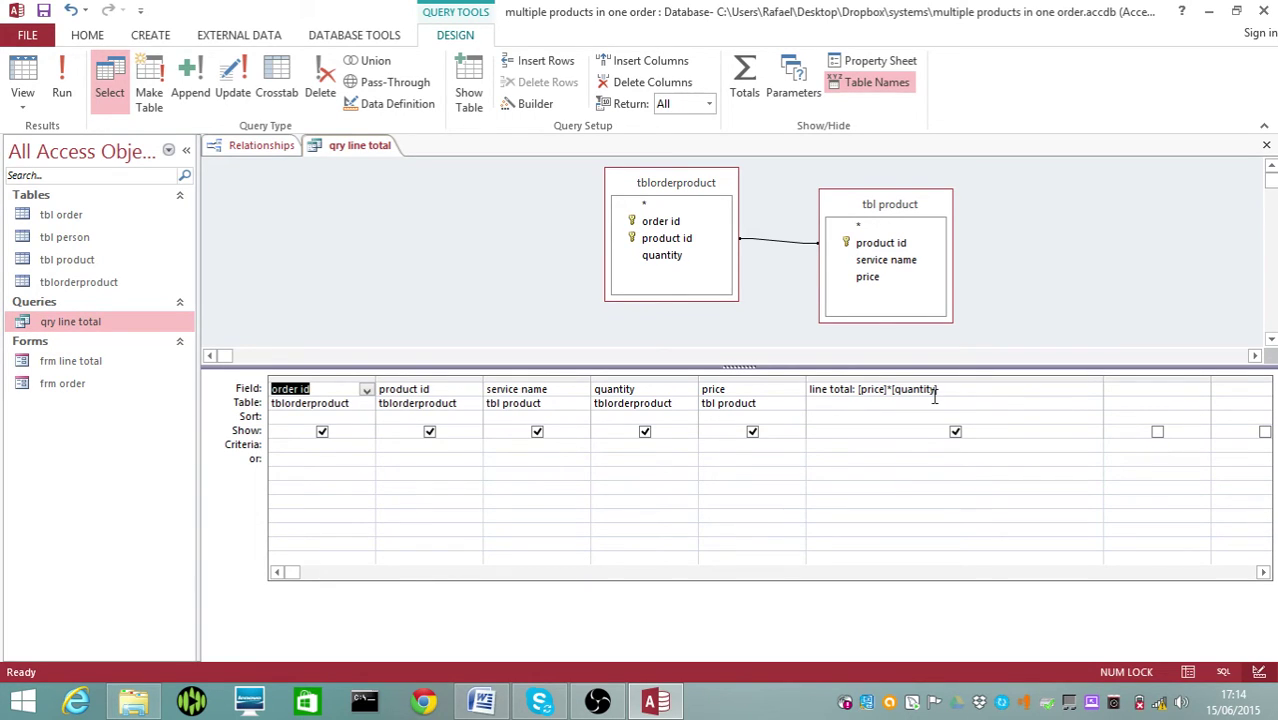
click(87, 366)
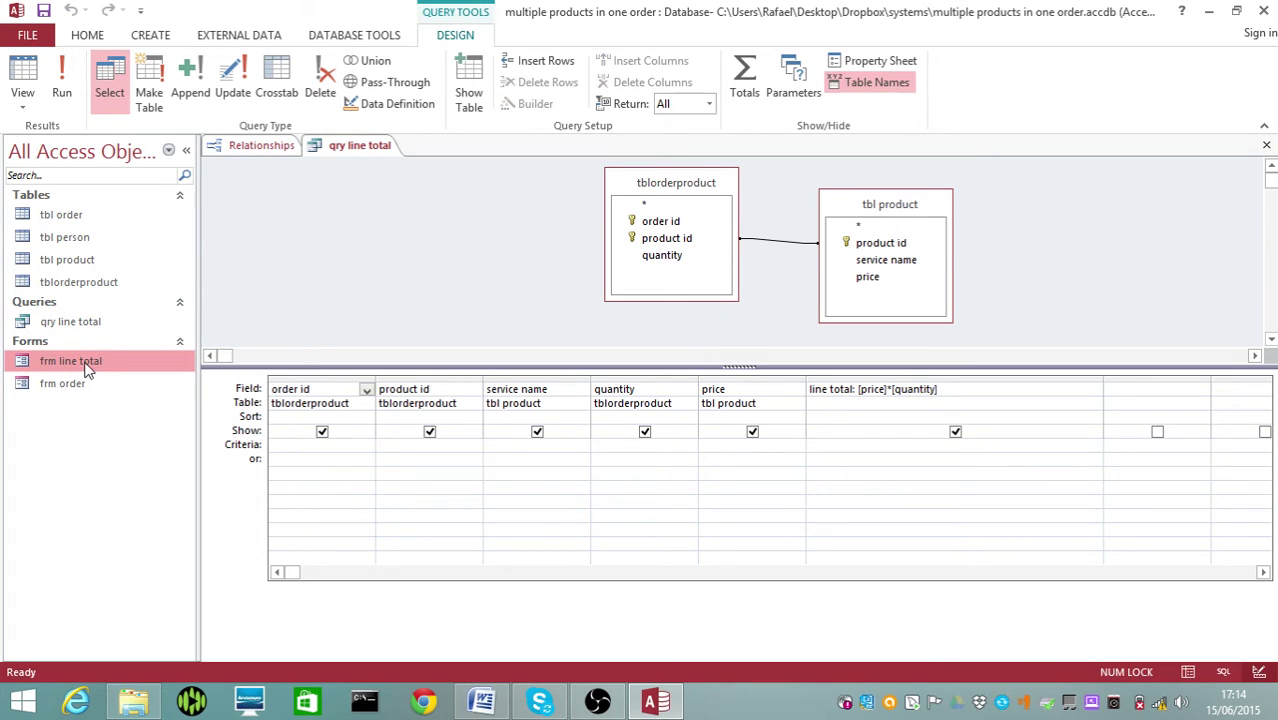
click(1268, 148)
Review the Line Total Query and Order Form steps in the Word outline, and return to Access.
key(alt+Tab)
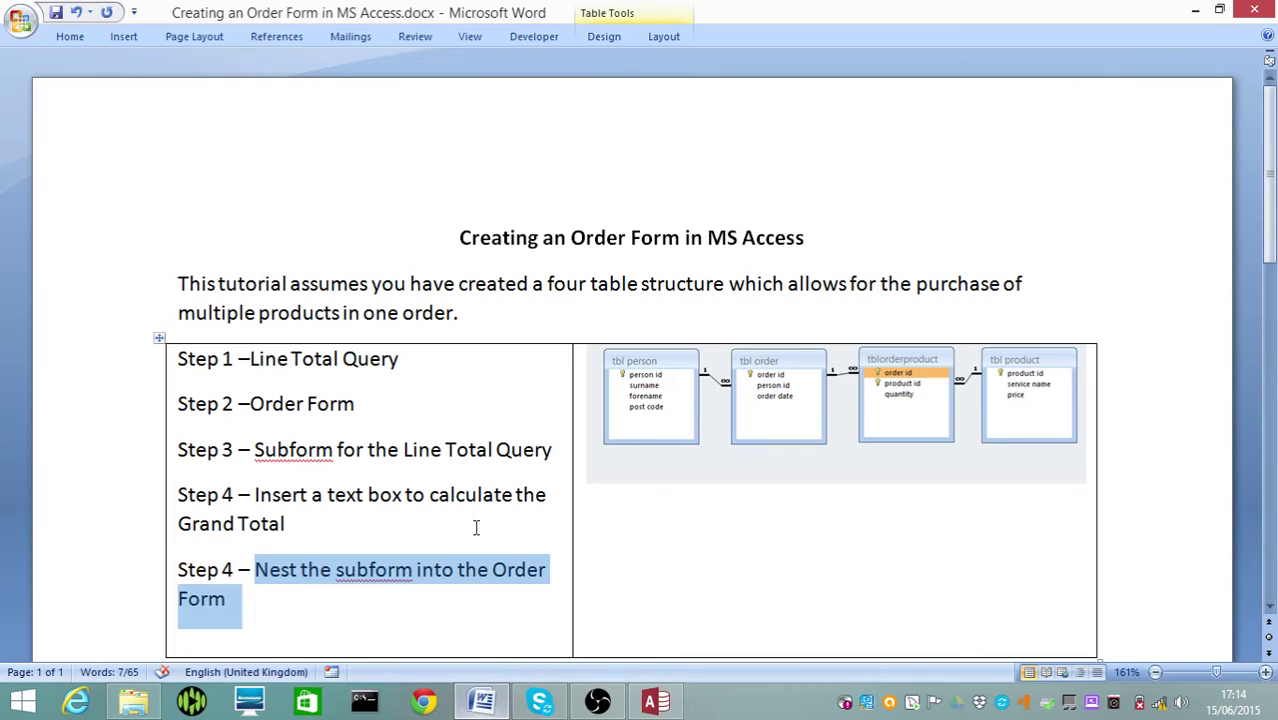
drag(400, 358, 258, 358)
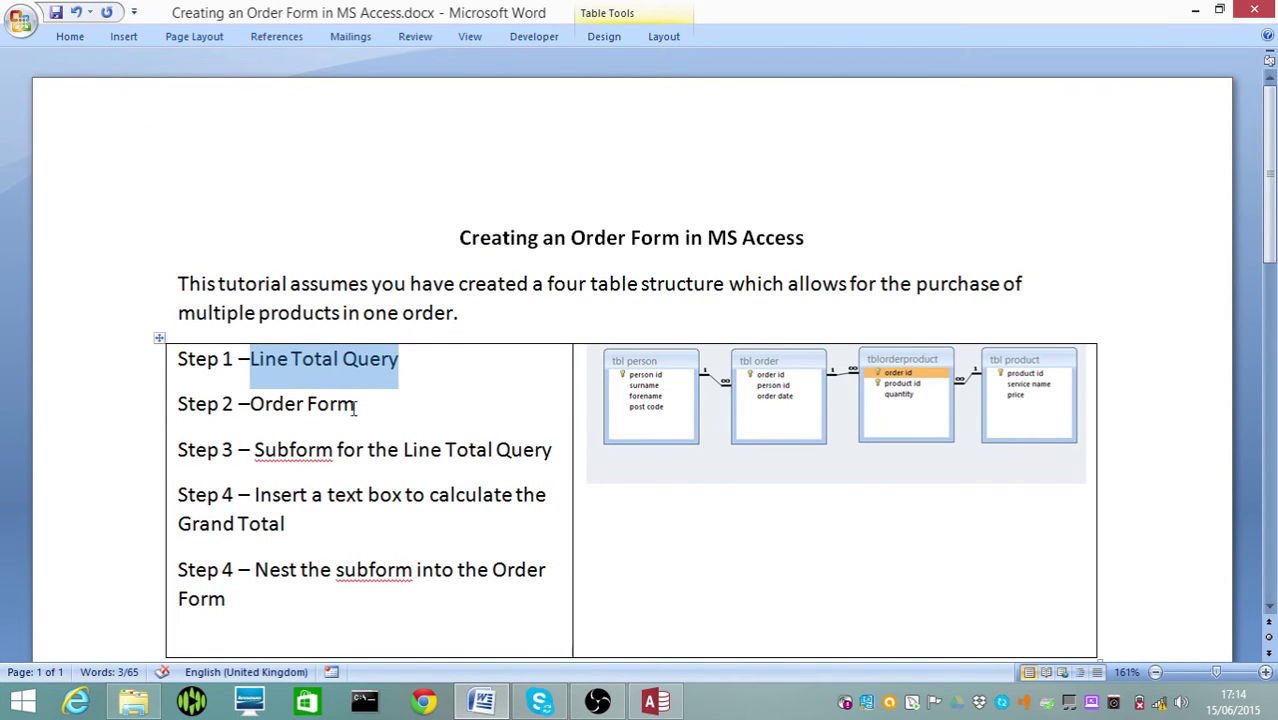
drag(353, 409, 256, 405)
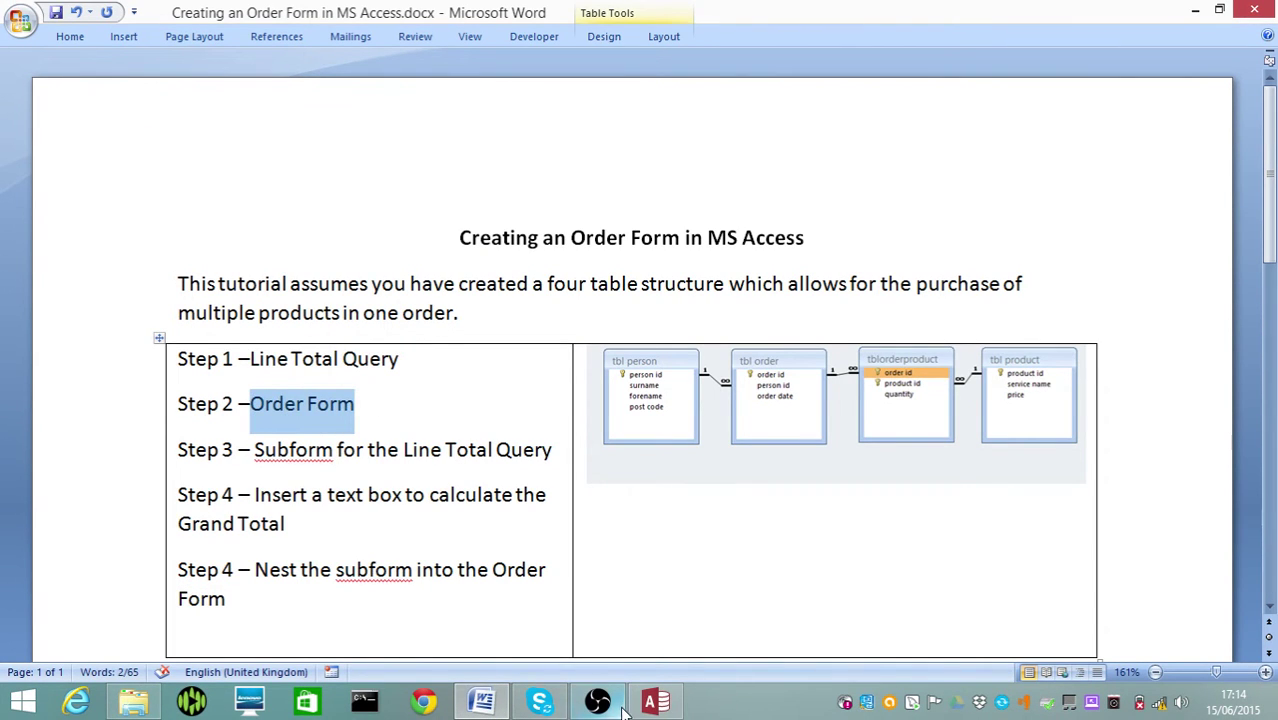
click(655, 702)
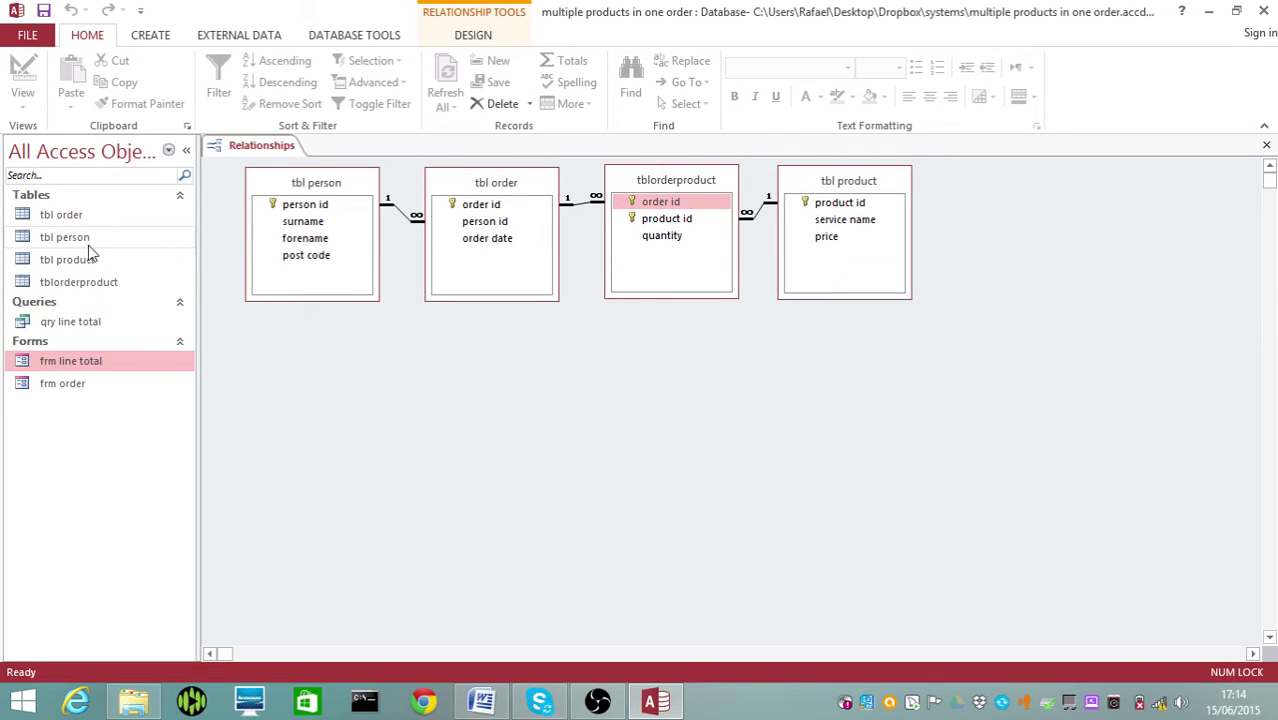
click(90, 216)
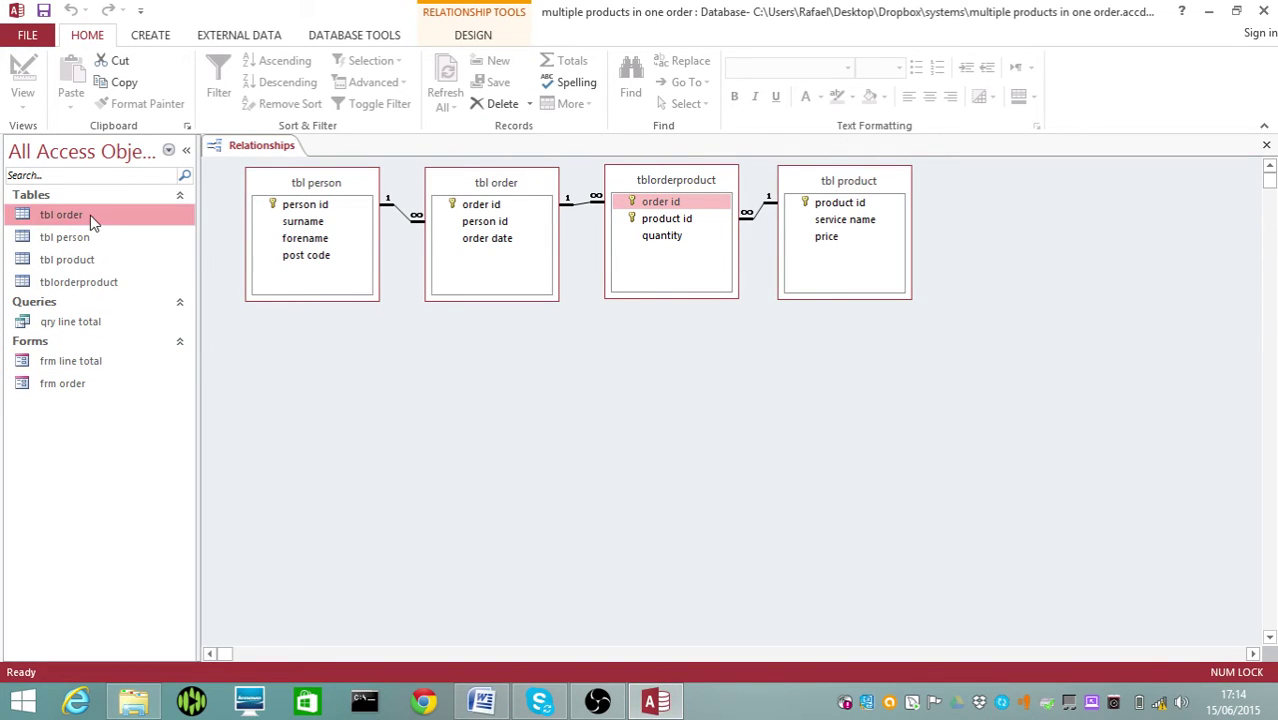
click(150, 35)
click(484, 61)
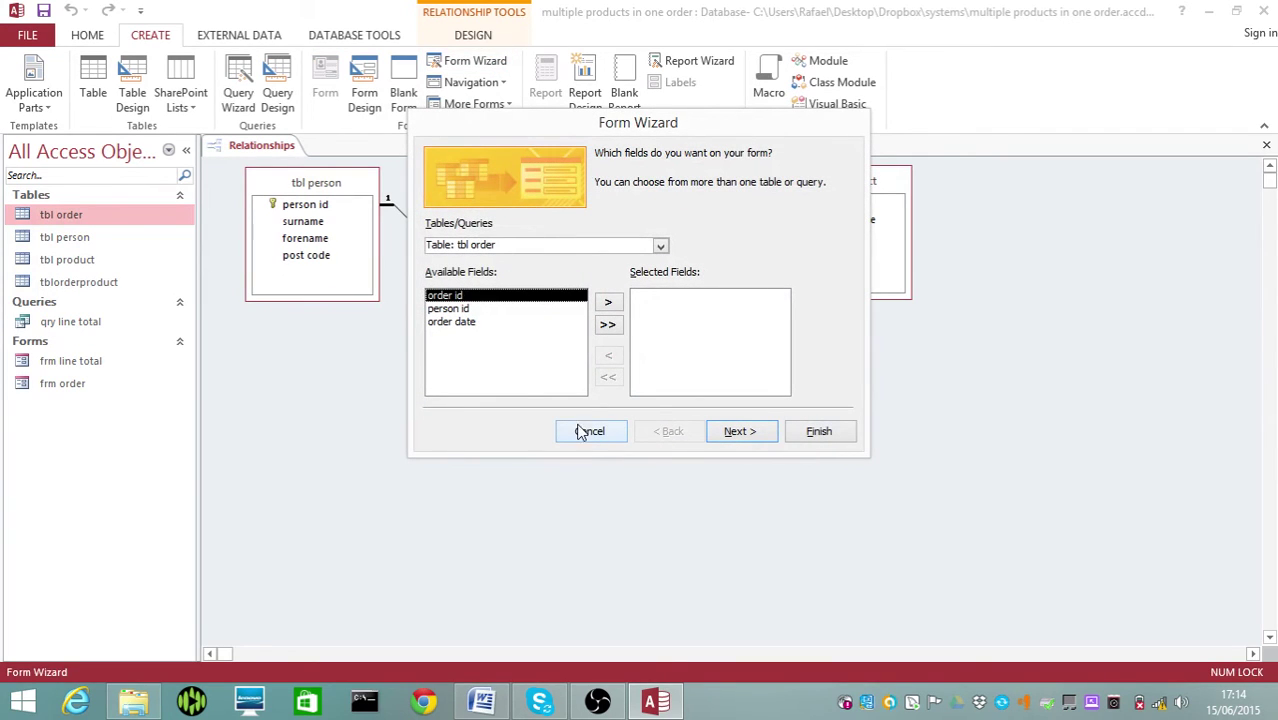
click(584, 431)
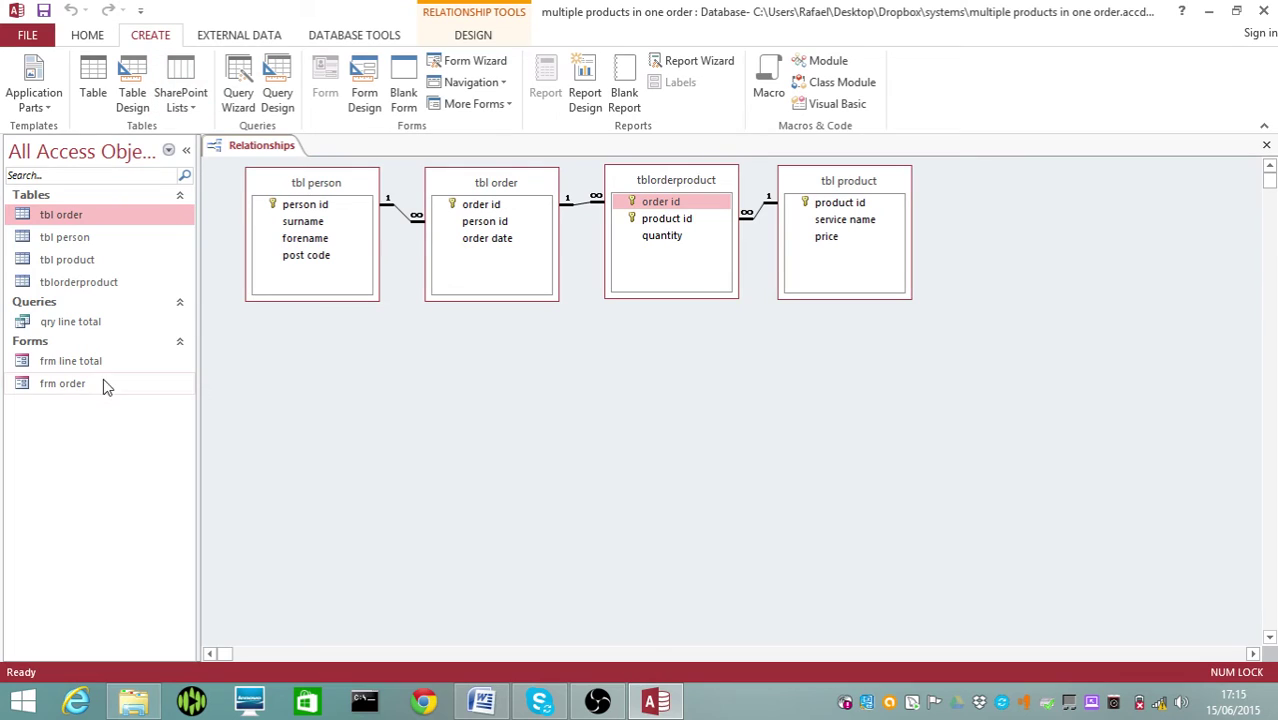
Open the frm order form in Design View to examine its fields and nested subform.
click(76, 386)
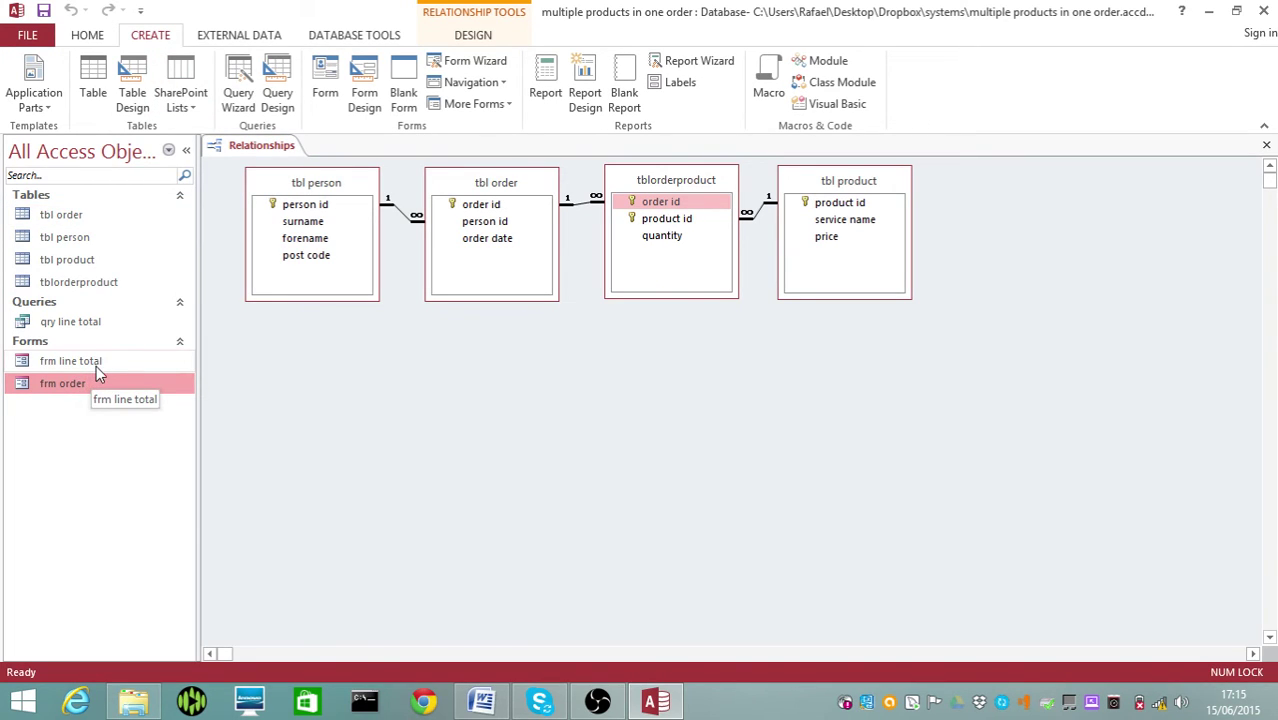
right_click(87, 382)
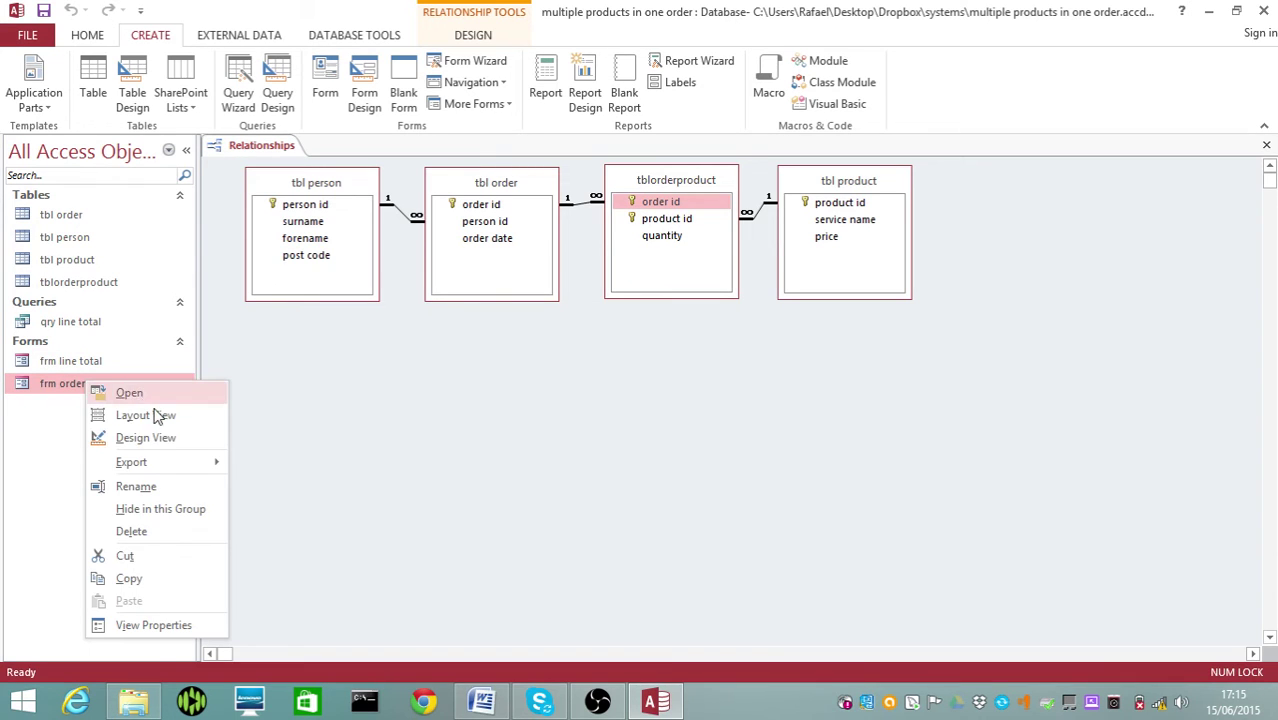
click(168, 440)
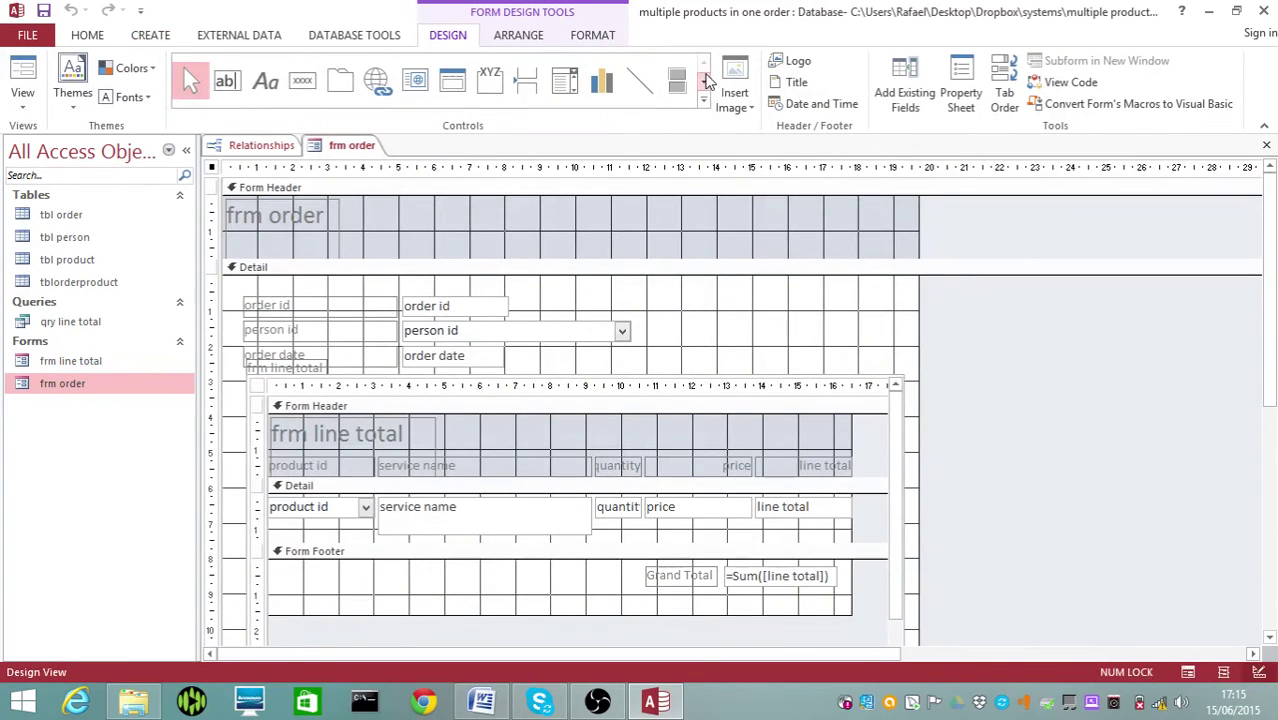
click(705, 82)
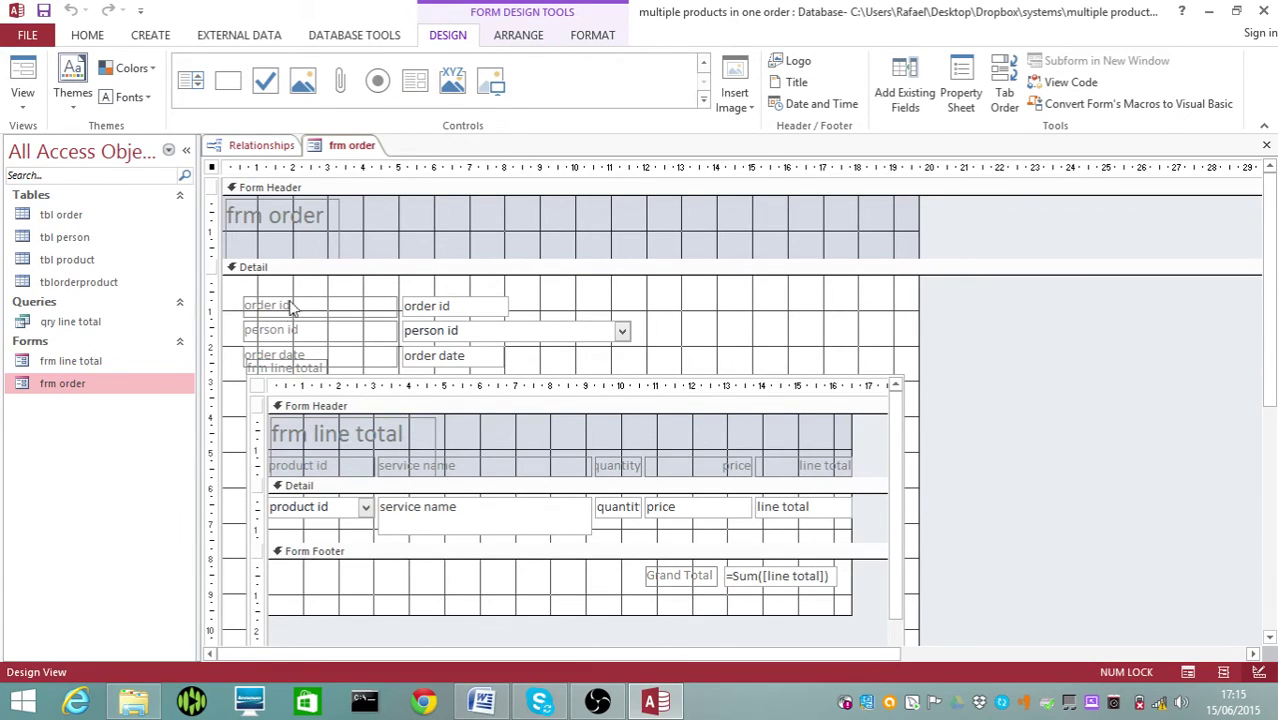
click(415, 80)
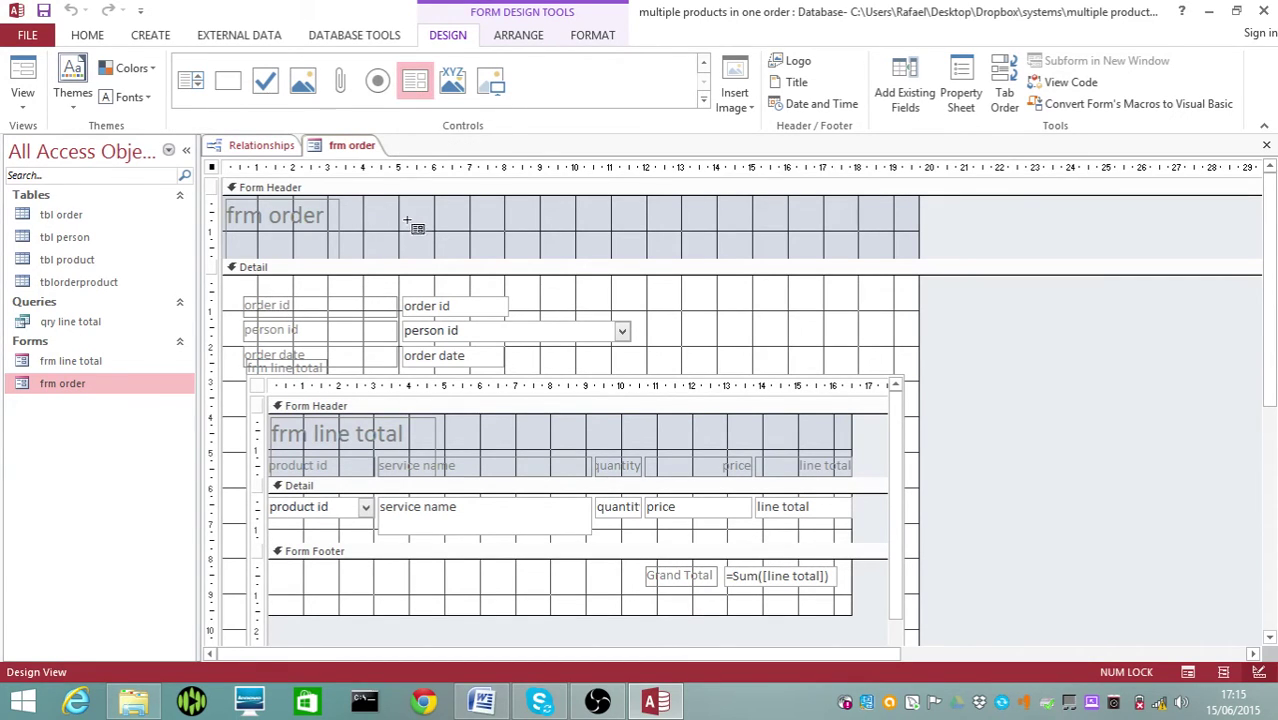
drag(410, 207, 492, 250)
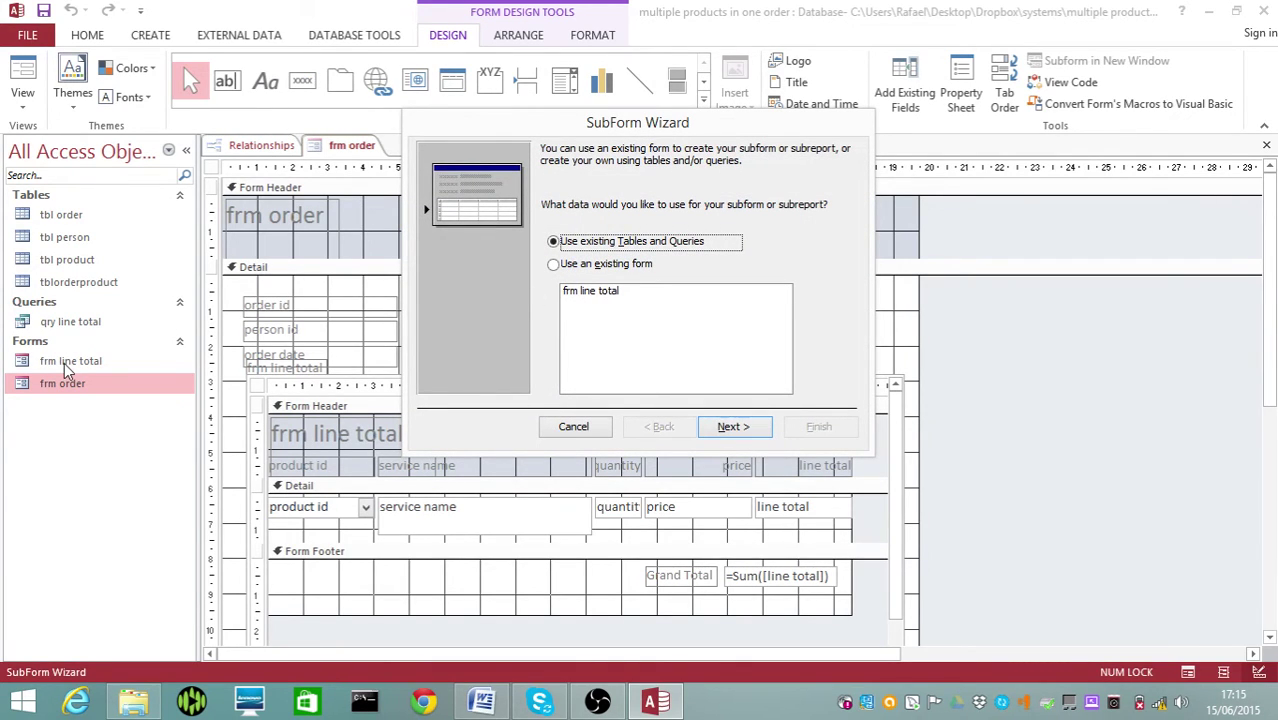
click(573, 426)
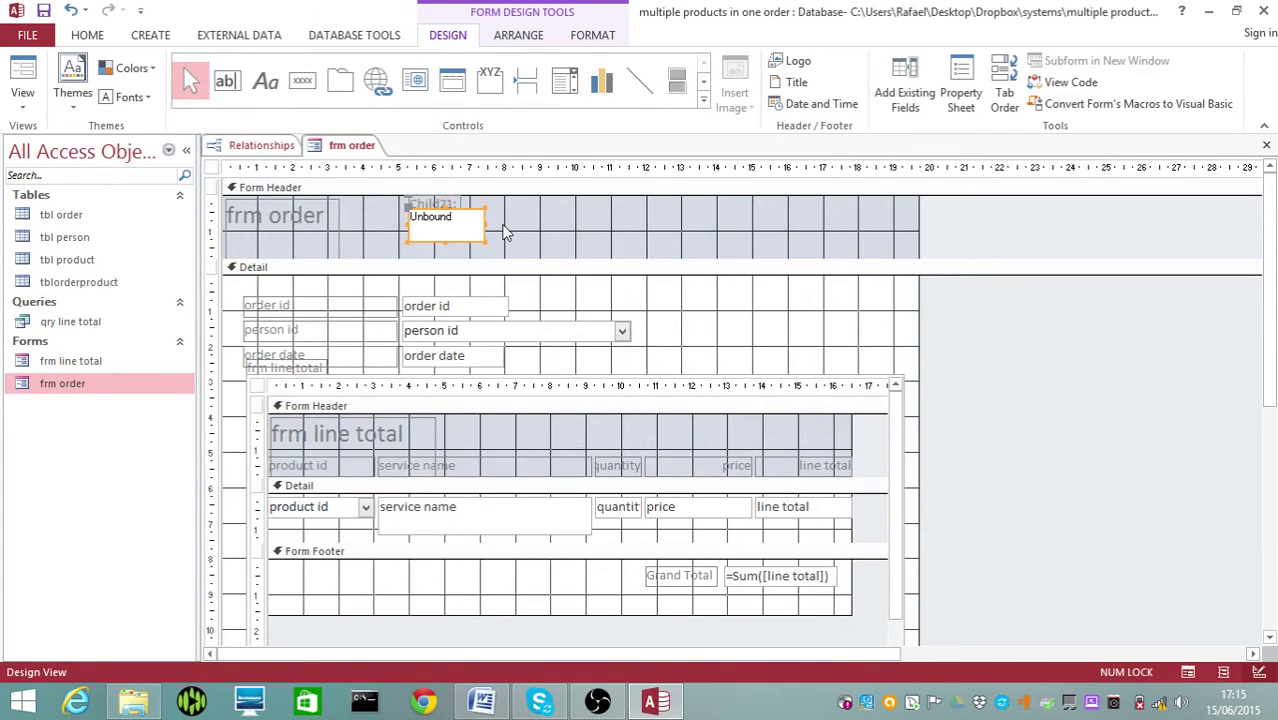
key(Delete)
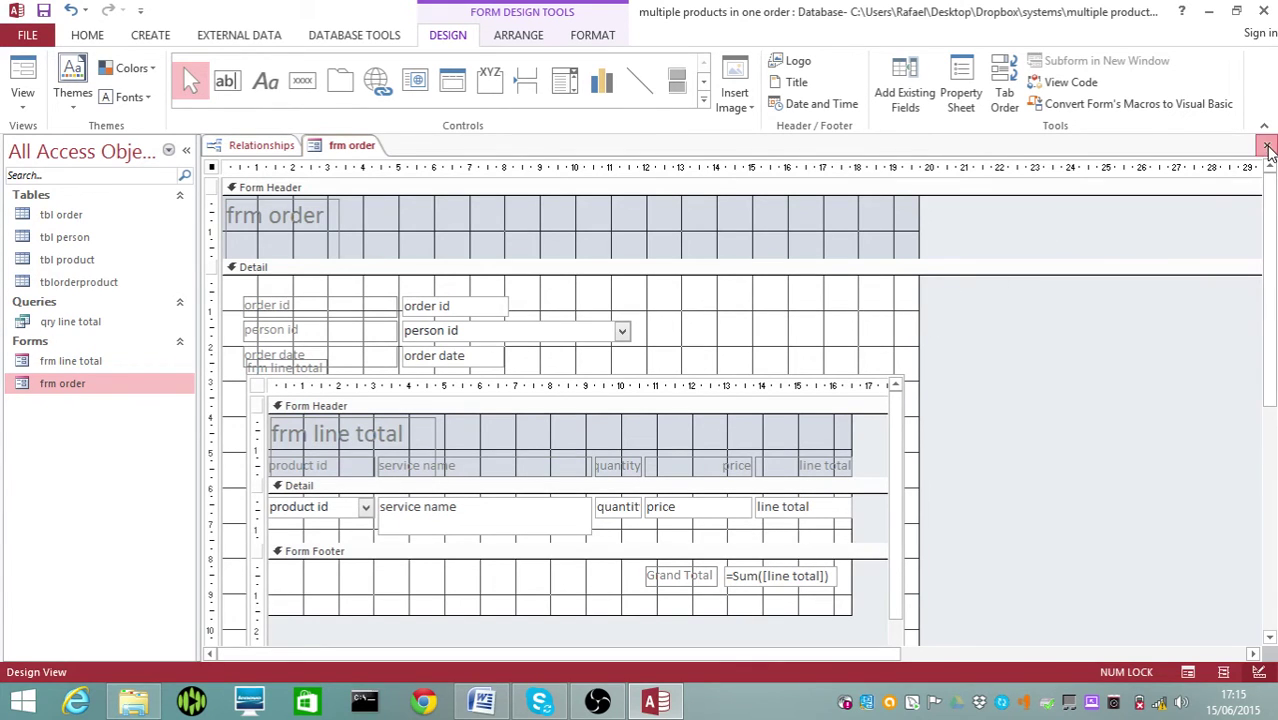
click(1266, 145)
click(647, 403)
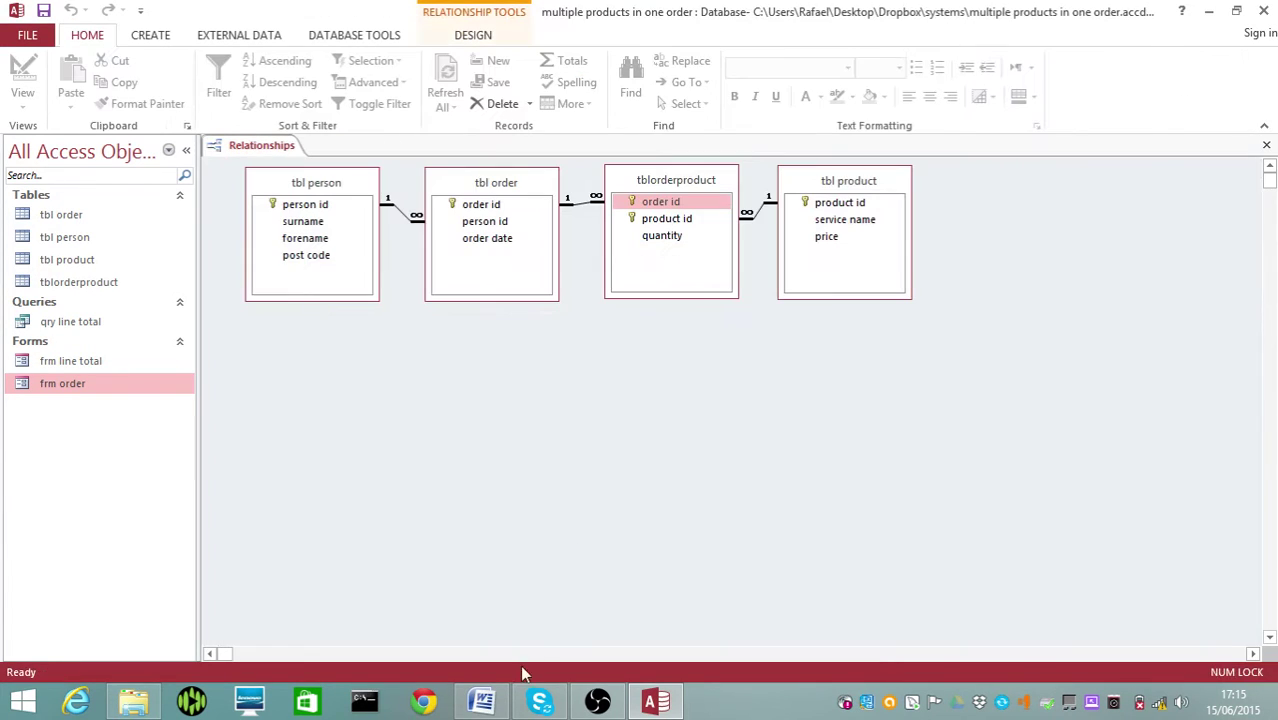
Review the step on the subform for the Line Total Query in the Word outline, and return to Access.
click(503, 706)
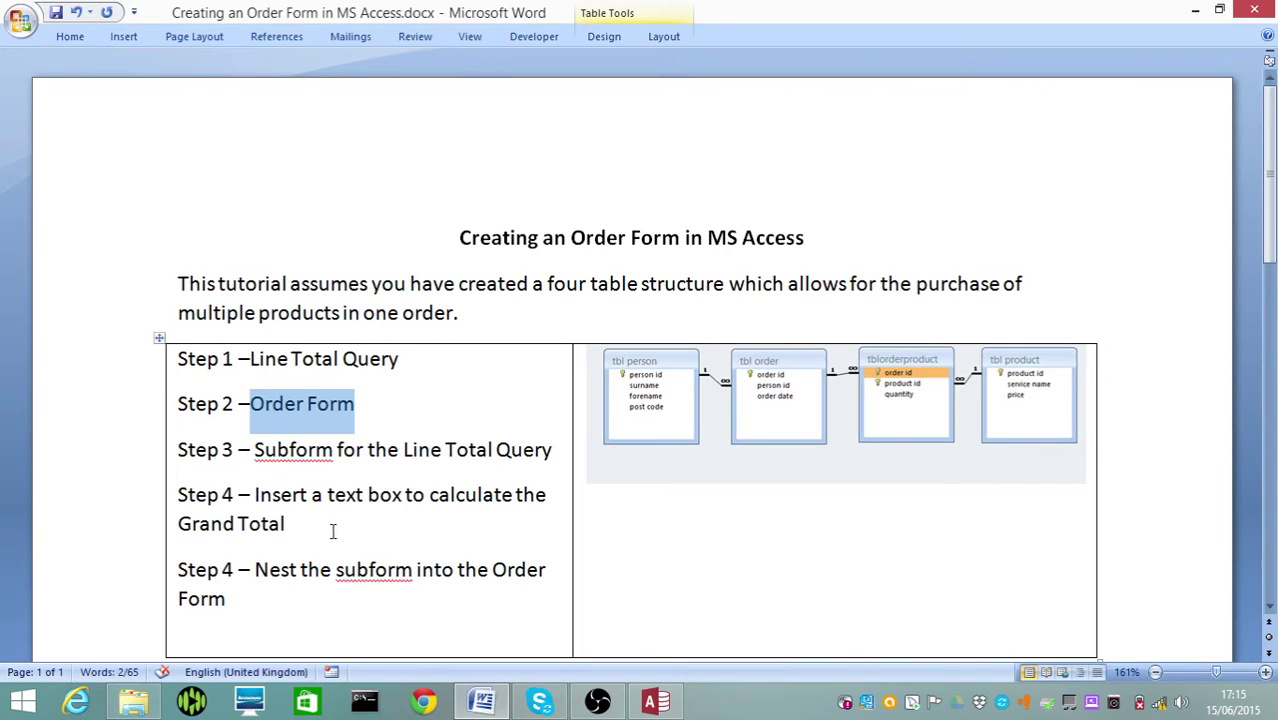
drag(258, 451, 536, 473)
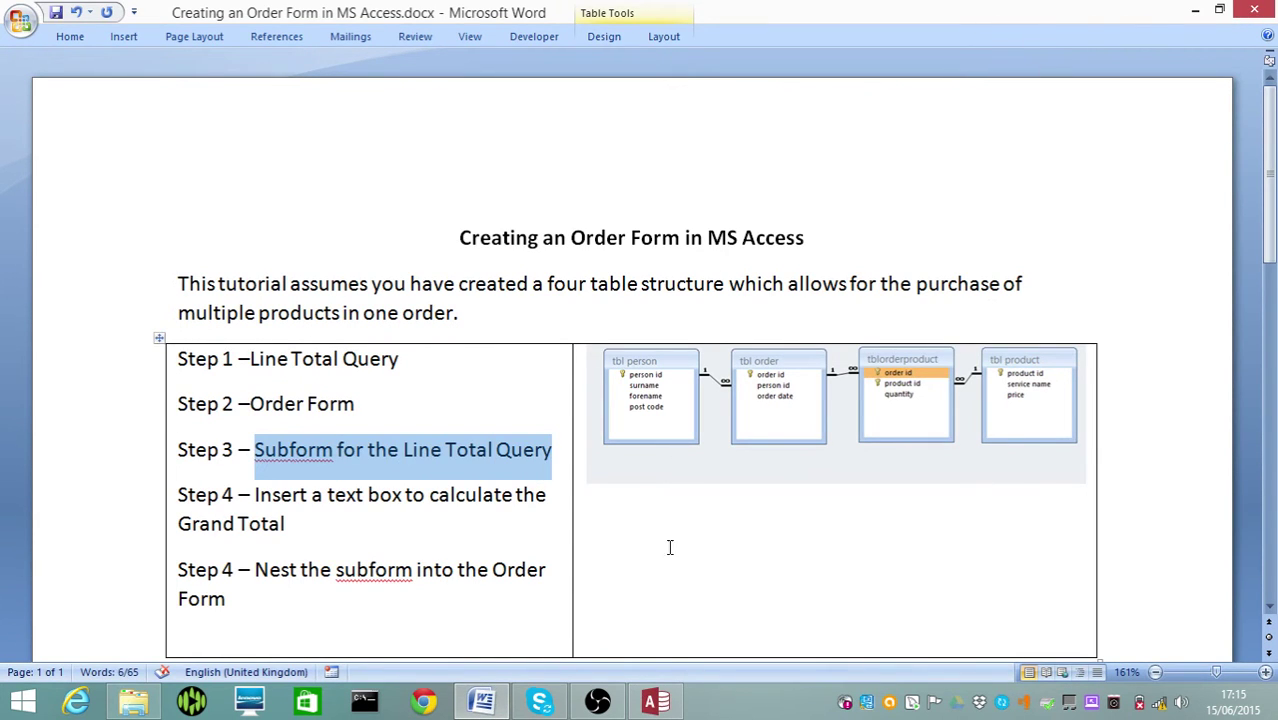
click(666, 706)
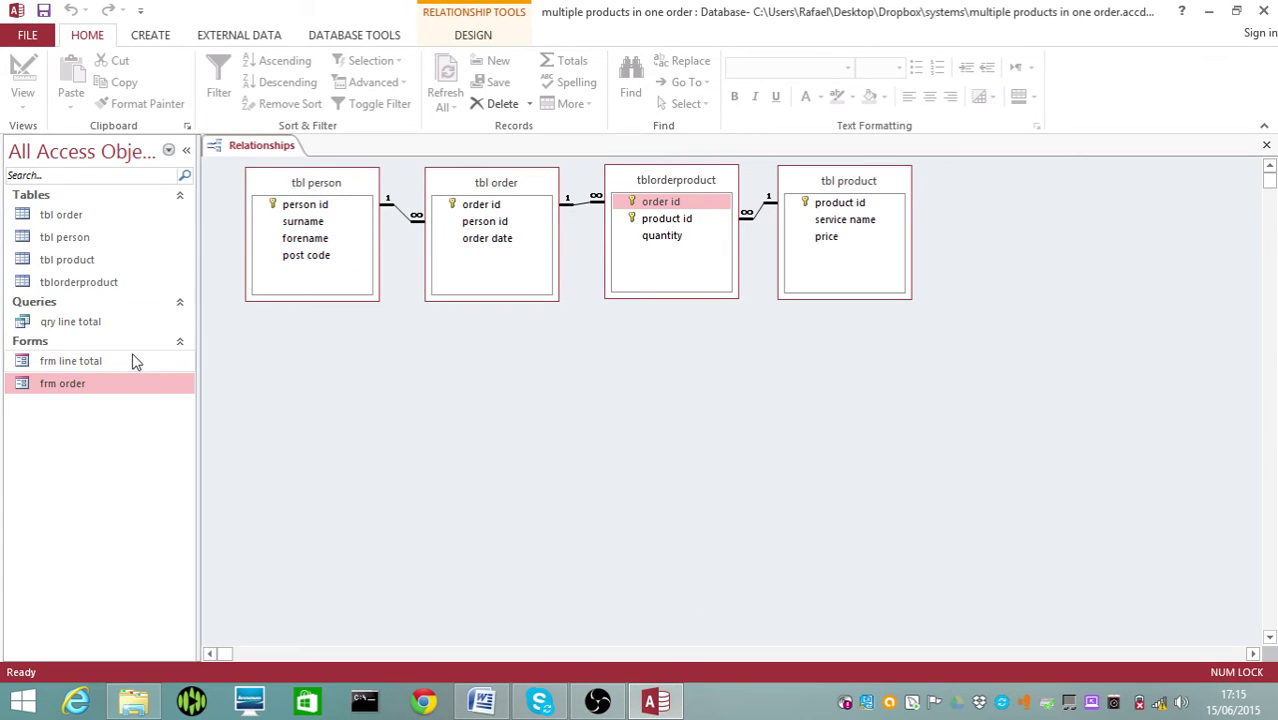
Open the frm line total form in Design View to examine its fields and the grand total in the footer.
click(118, 325)
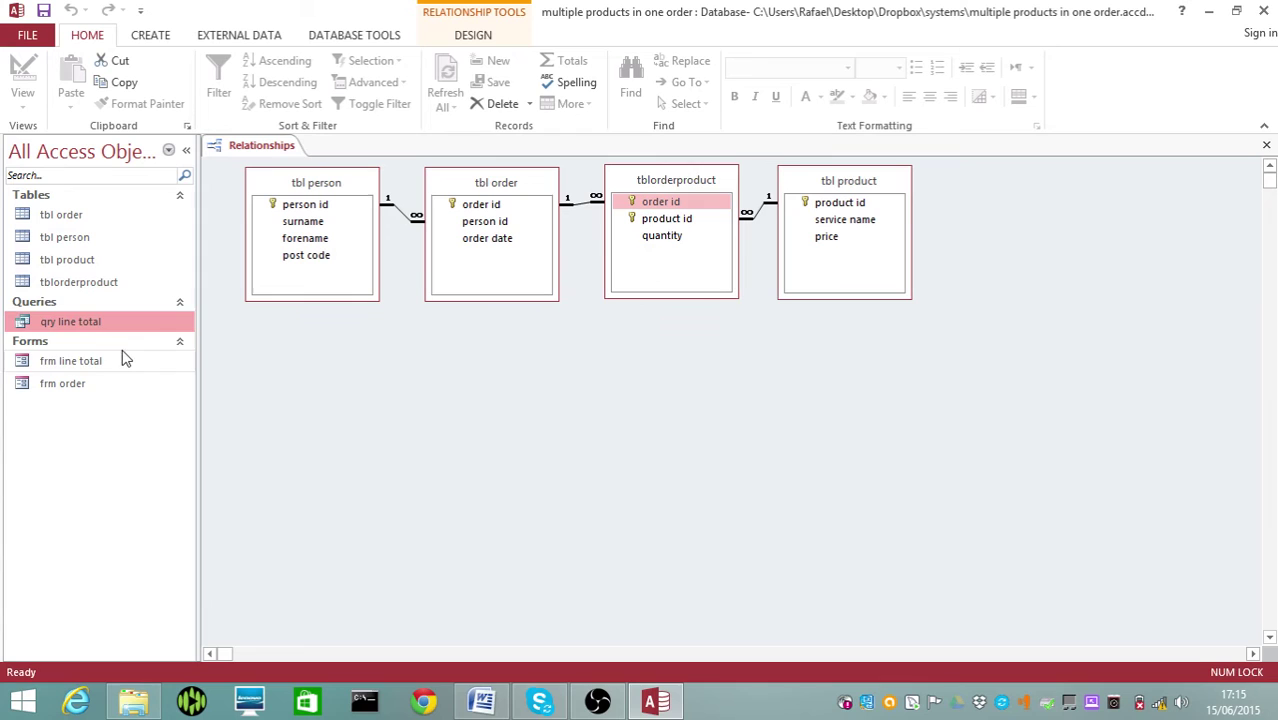
right_click(108, 362)
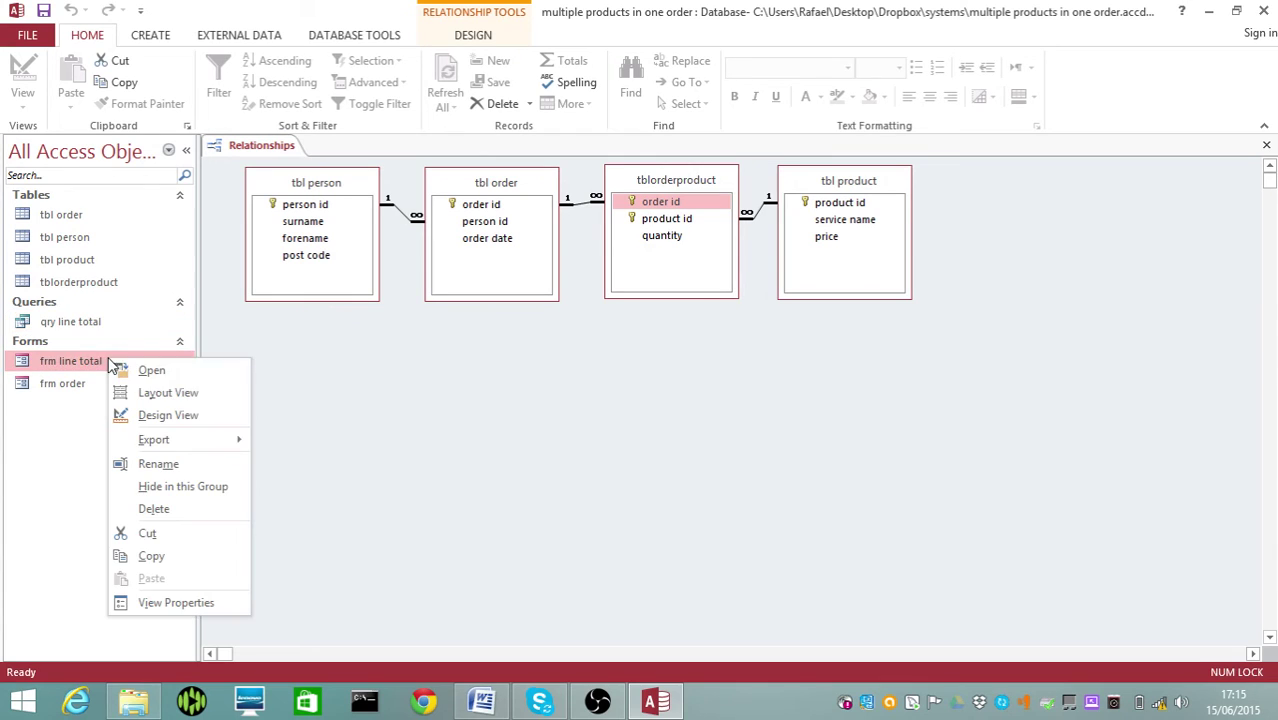
click(185, 414)
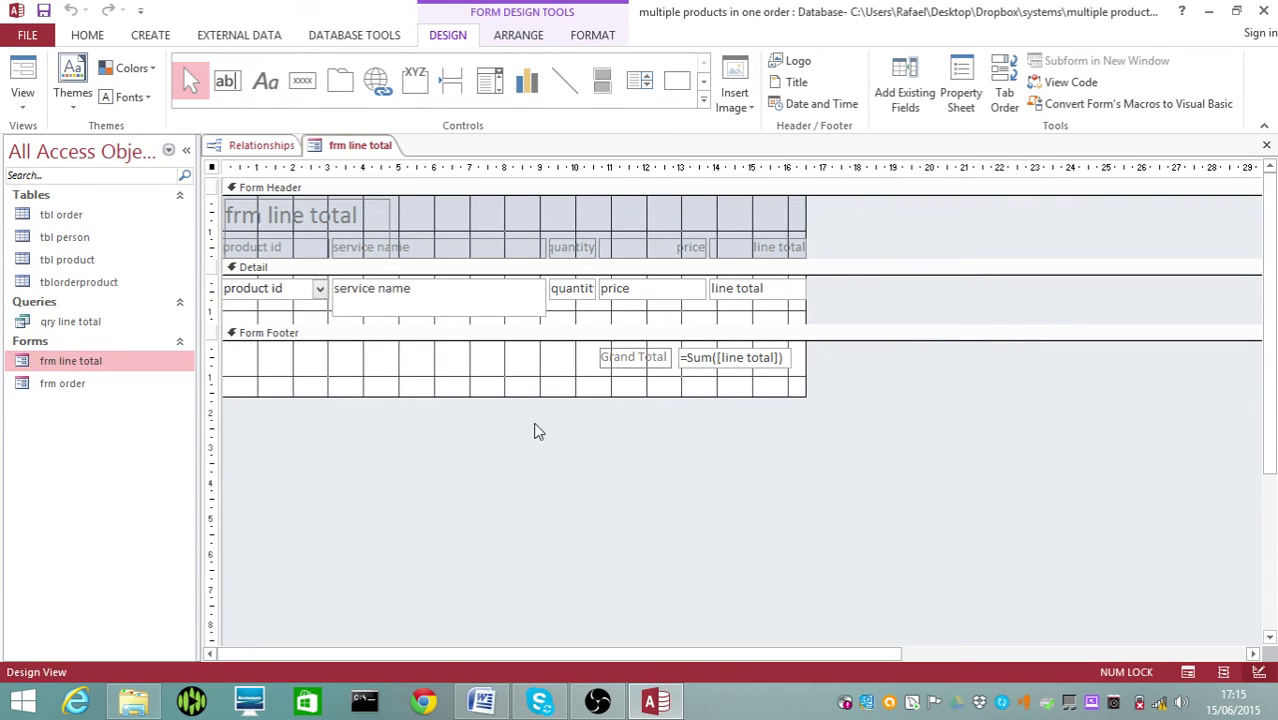
mouse_move(541, 396)
mouse_down()
mouse_move(540, 451)
mouse_move(545, 396)
mouse_up()
Set the format of the =Sum([line total]) text box in the form footer to Currency.
click(759, 360)
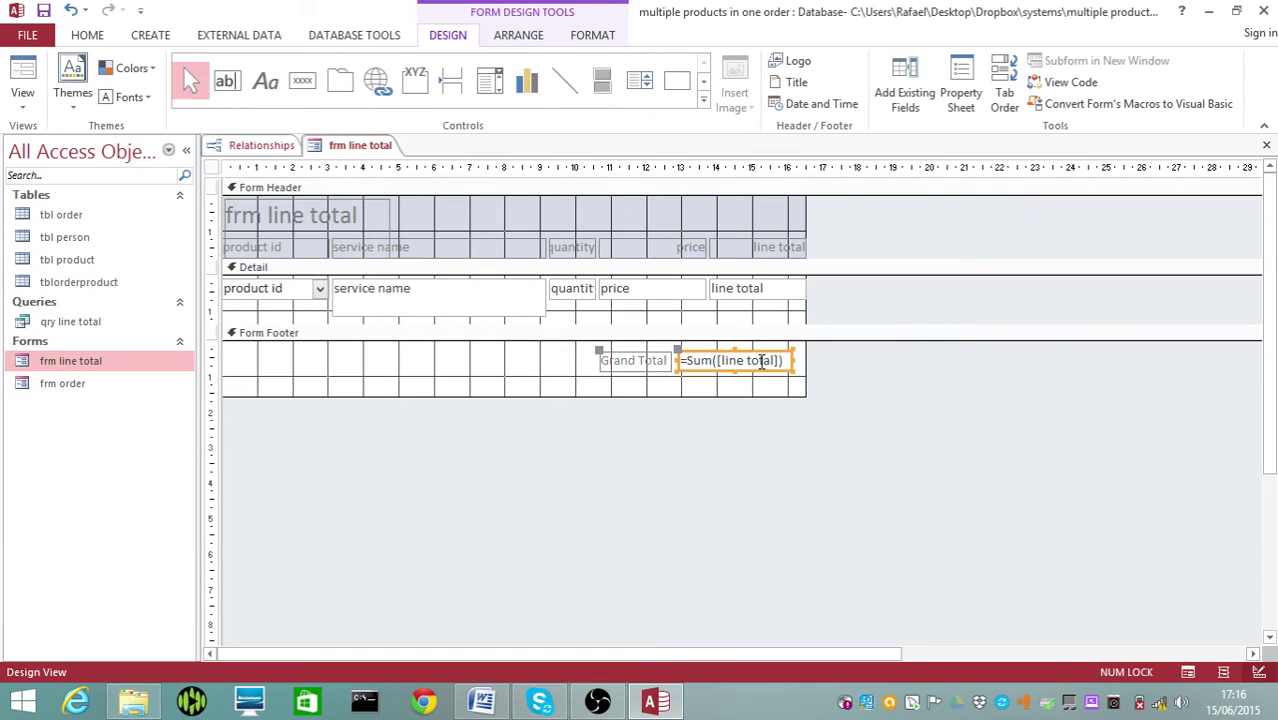
right_click(761, 362)
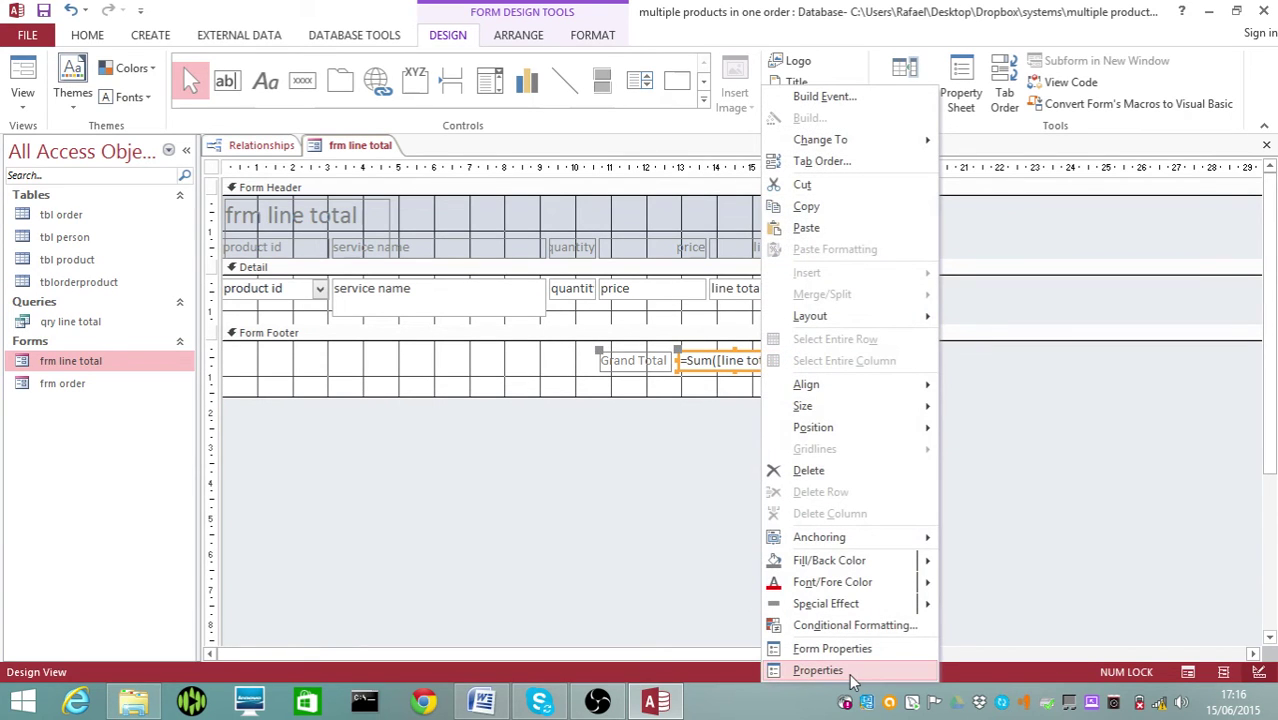
click(818, 670)
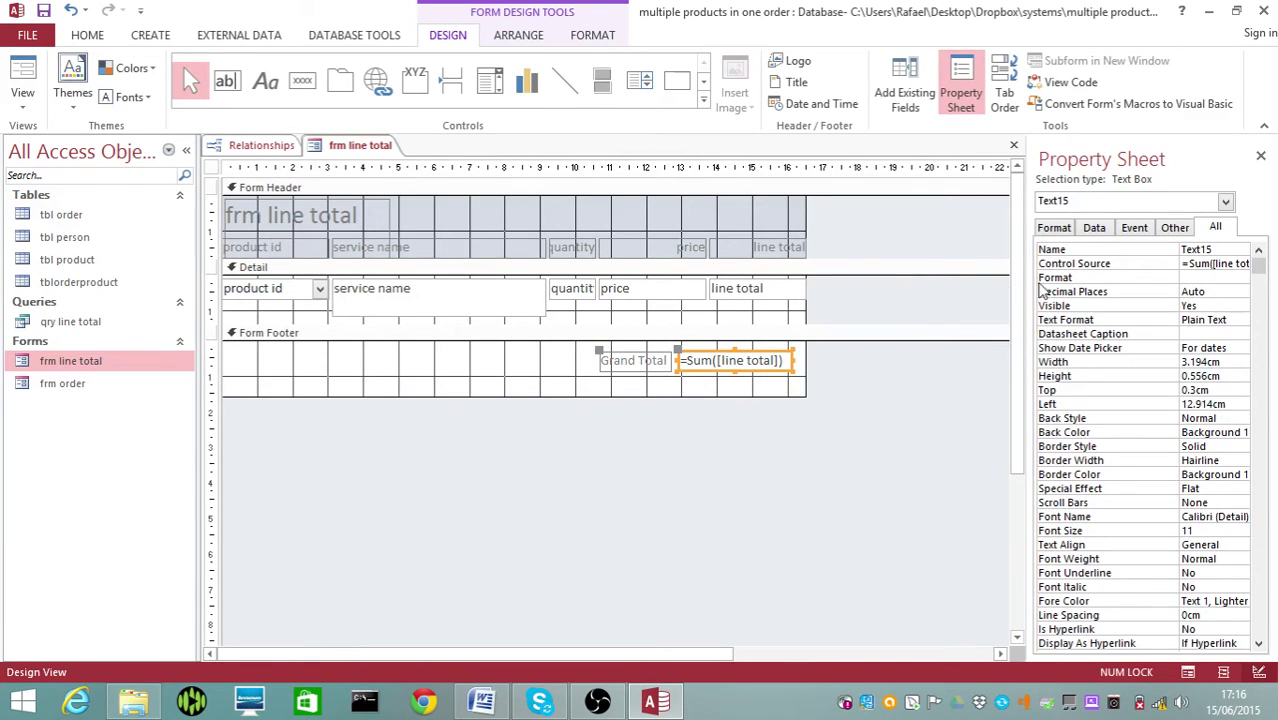
click(1095, 229)
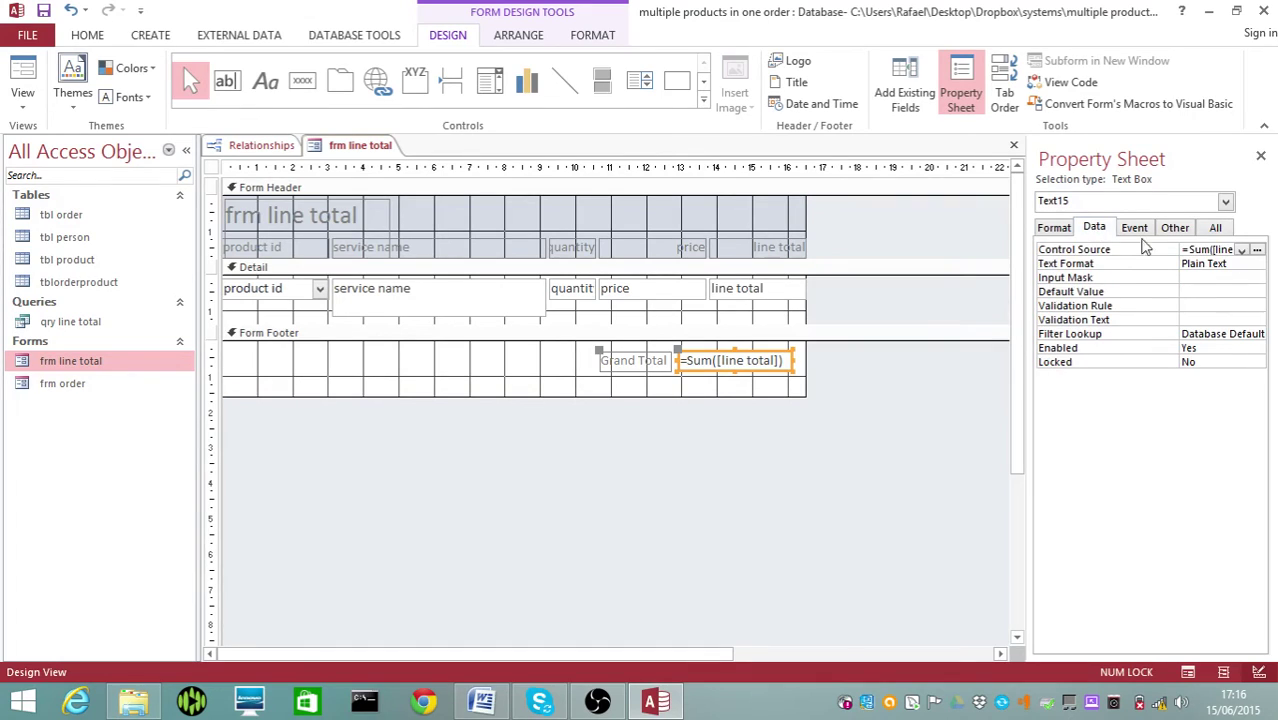
click(1246, 264)
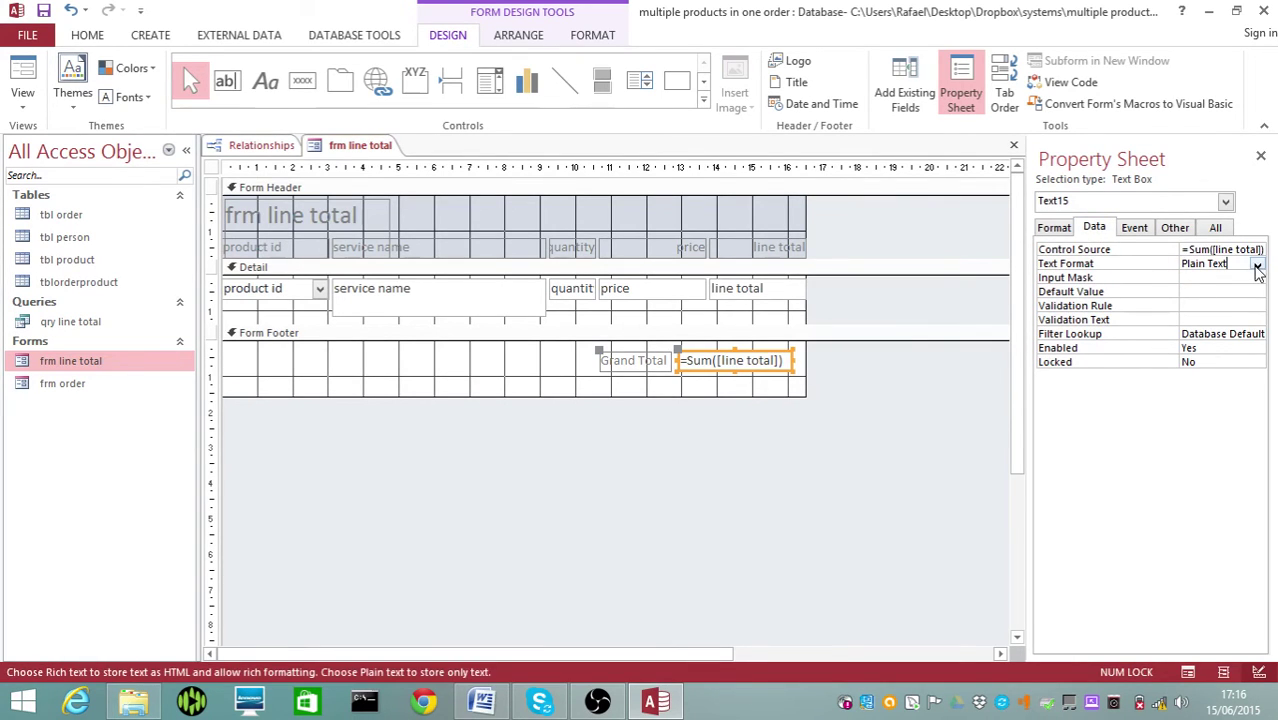
click(1257, 264)
click(1100, 279)
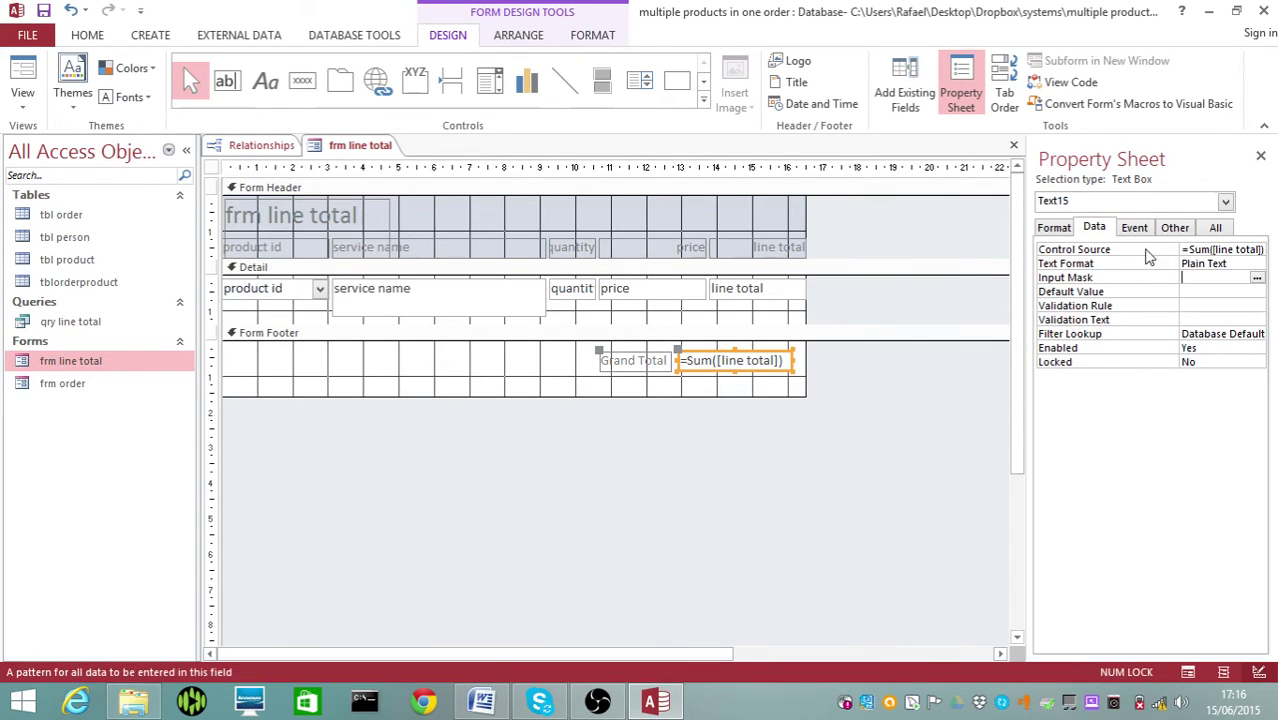
click(1055, 228)
click(1240, 251)
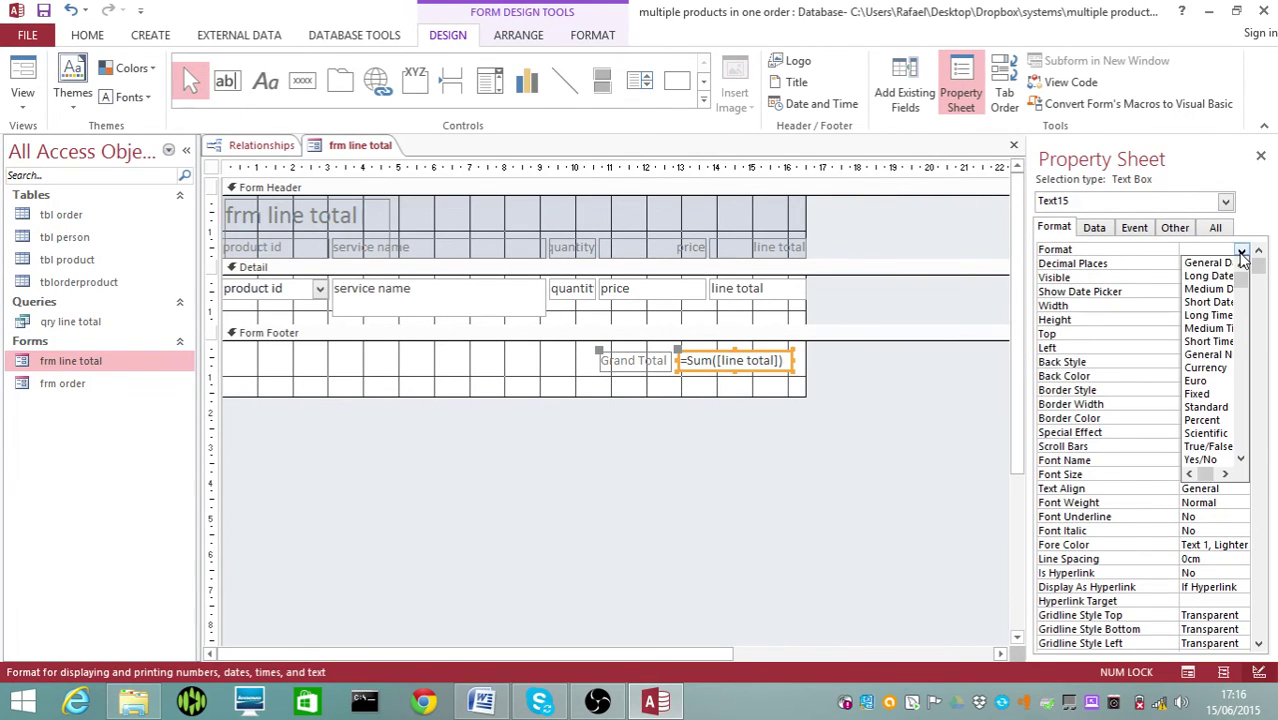
click(1206, 367)
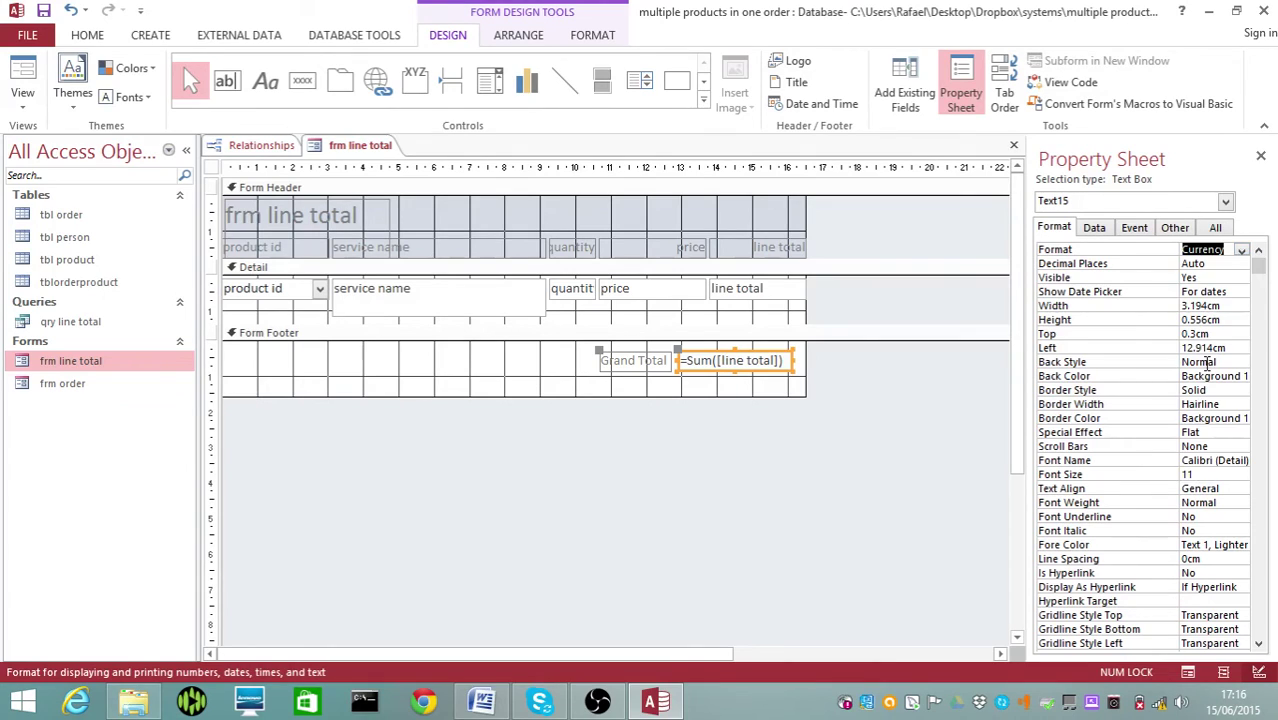
Close the text box properties and the frm line total form, saving the design changes.
click(1263, 158)
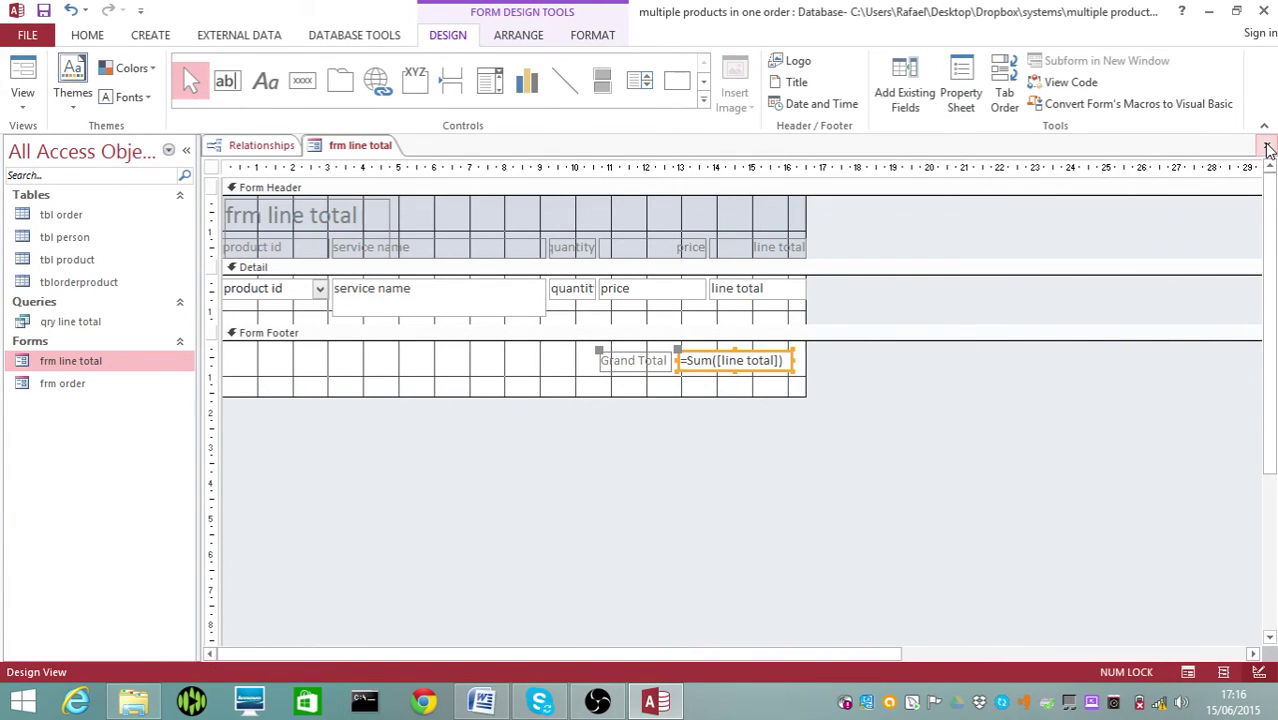
click(1266, 145)
click(584, 403)
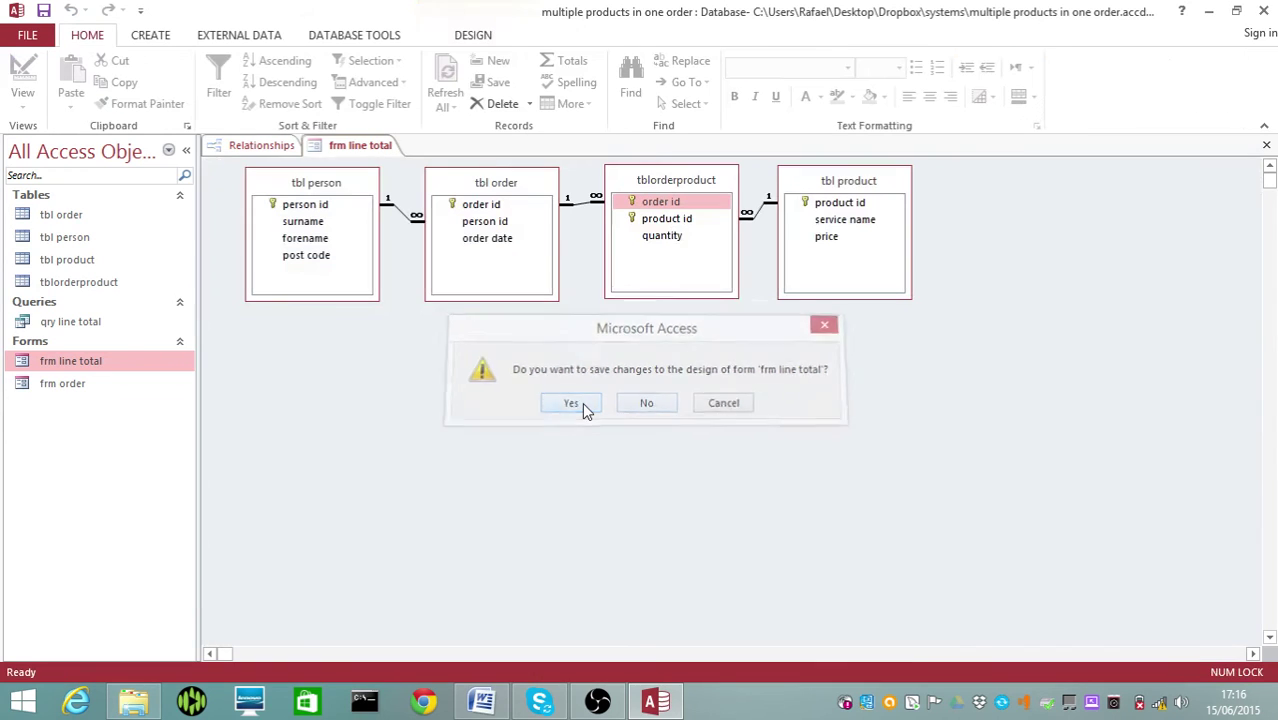
Open frm order in Form View to check the currency format of the Grand Total, and close the form.
double_click(60, 385)
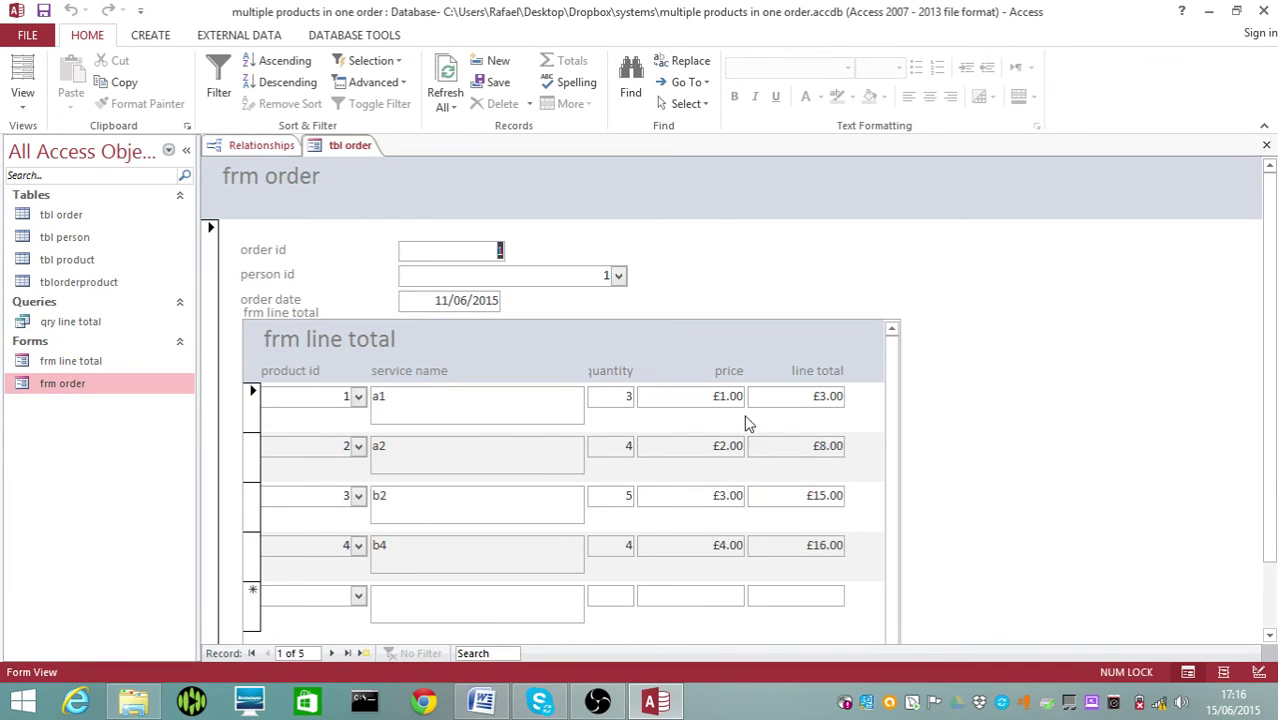
scroll(1270, 270, down, 2)
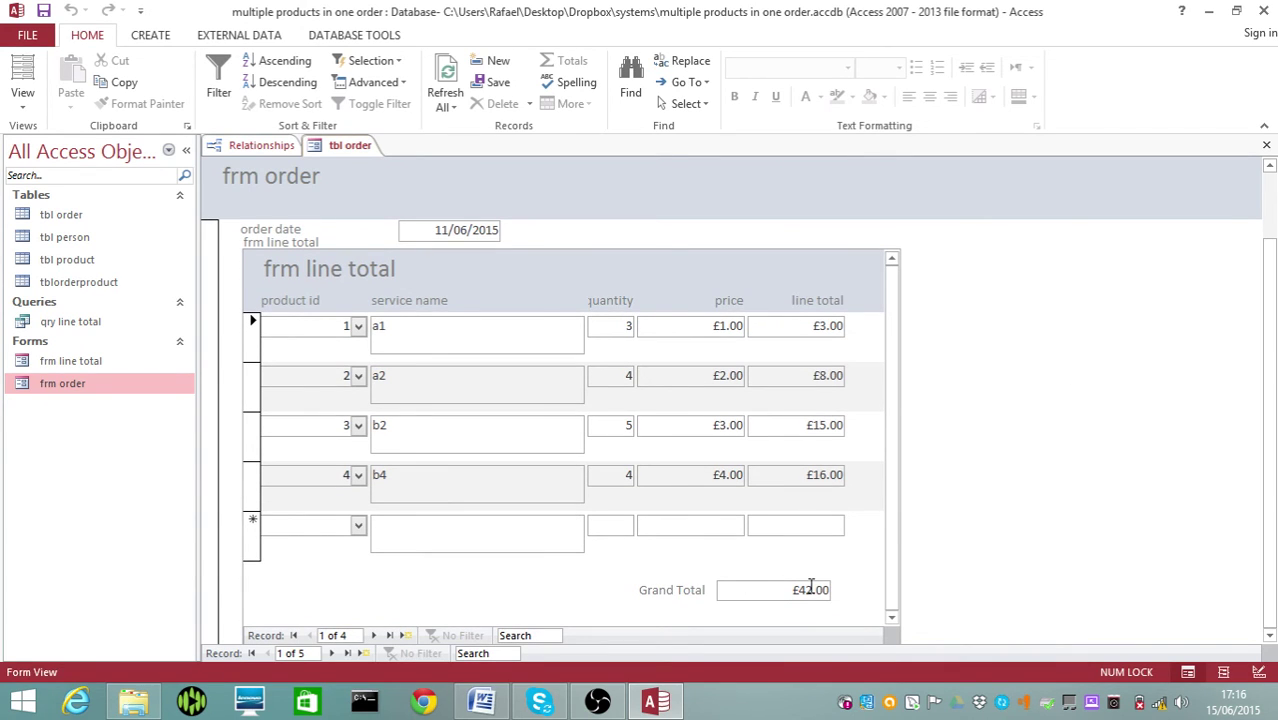
click(1266, 145)
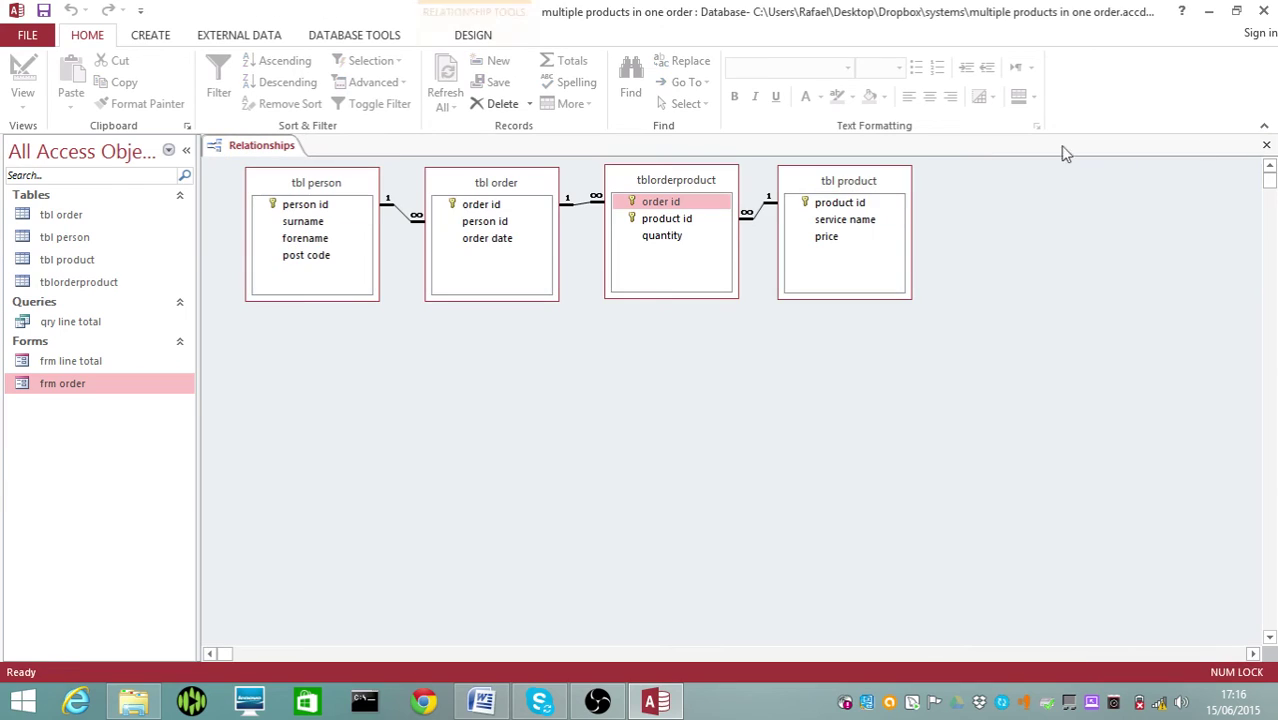
In the design of frm line total, set the form's Record Selectors and Navigation Buttons properties to No.
right_click(105, 358)
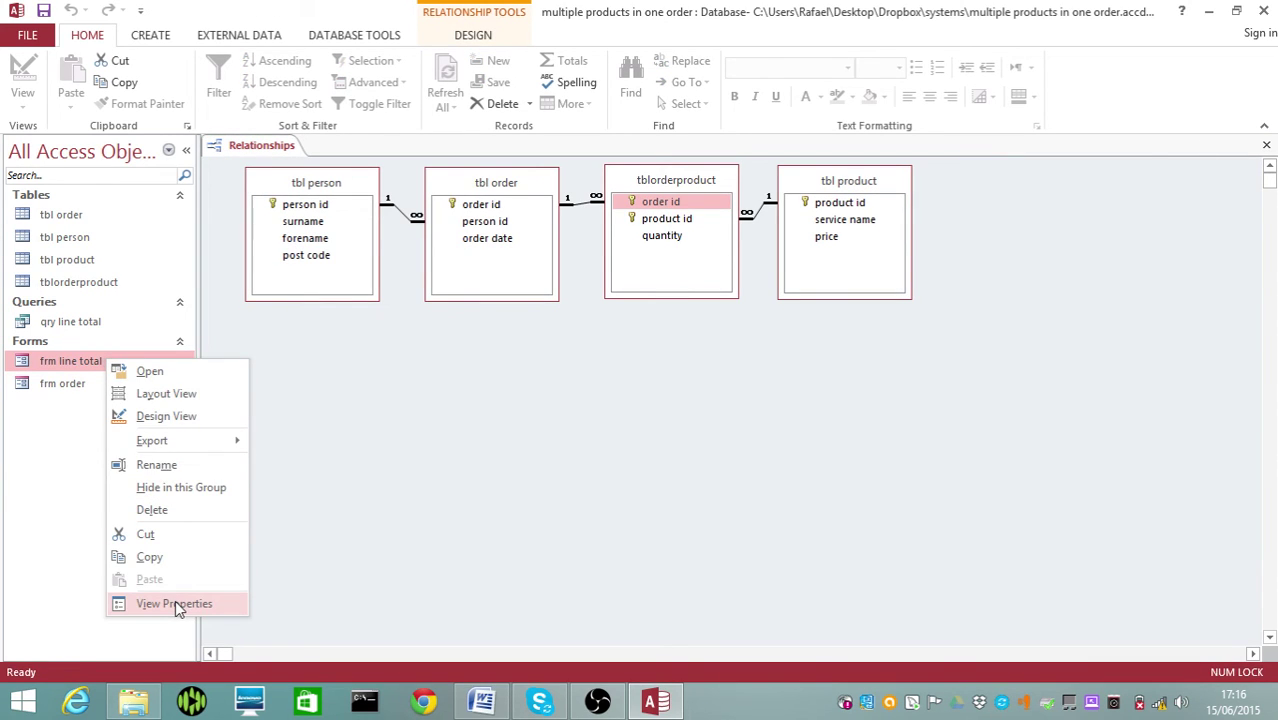
click(166, 416)
right_click(216, 172)
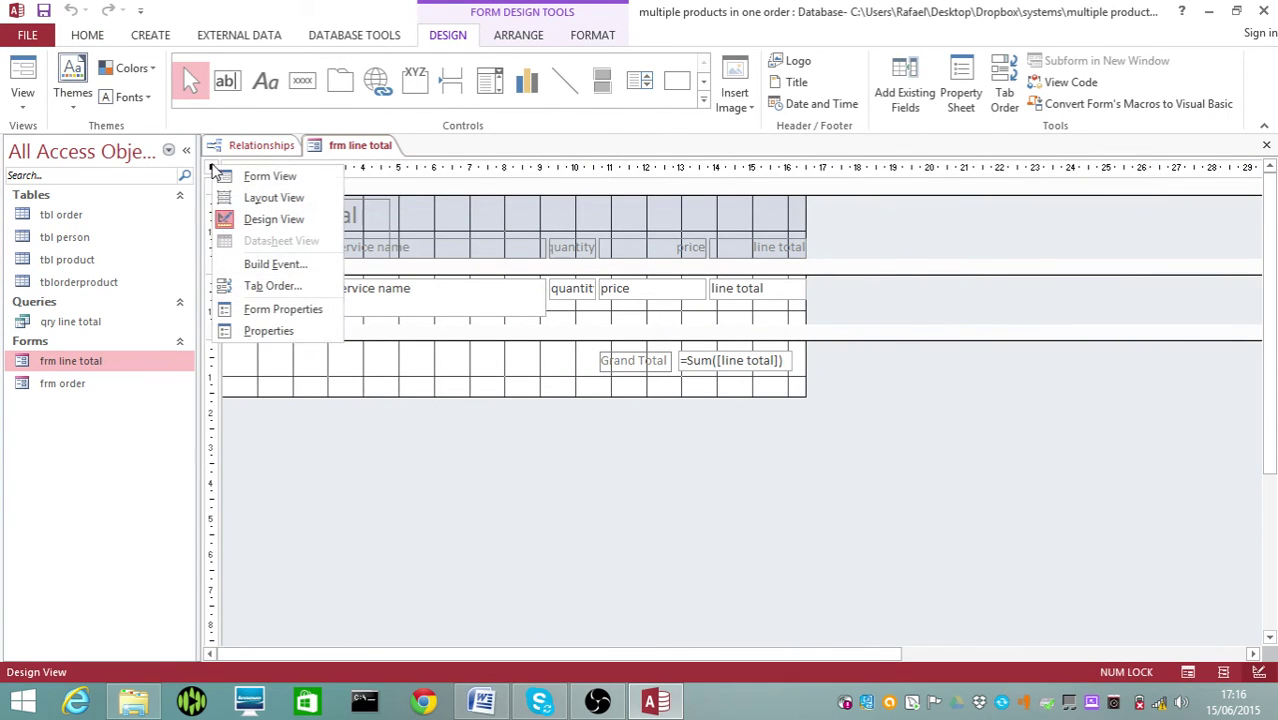
click(264, 331)
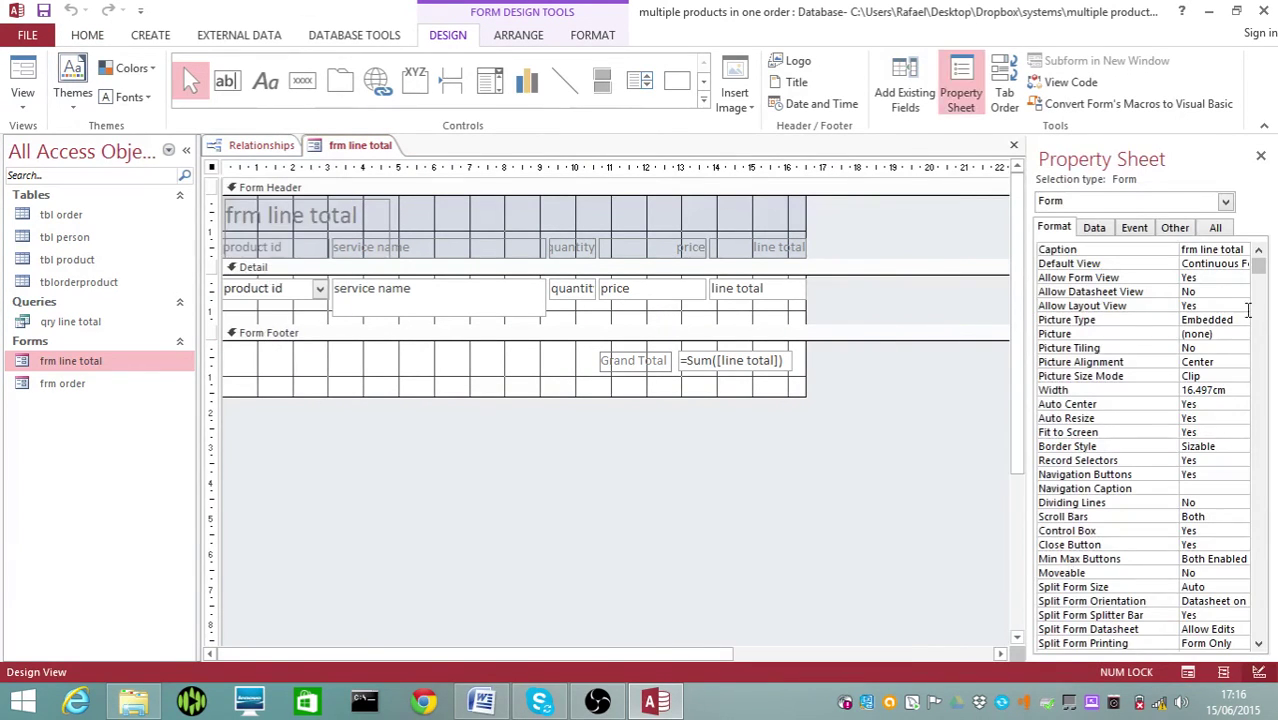
click(1207, 462)
click(1241, 462)
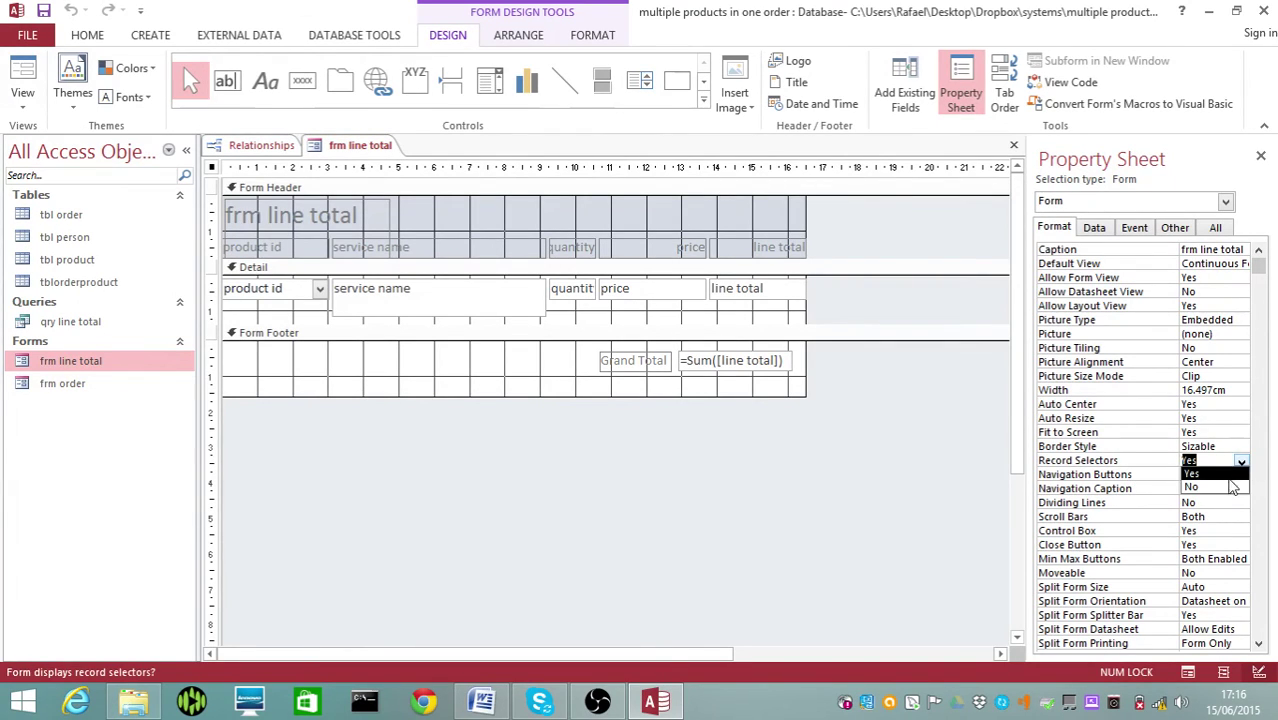
click(1231, 487)
click(1223, 476)
click(1241, 474)
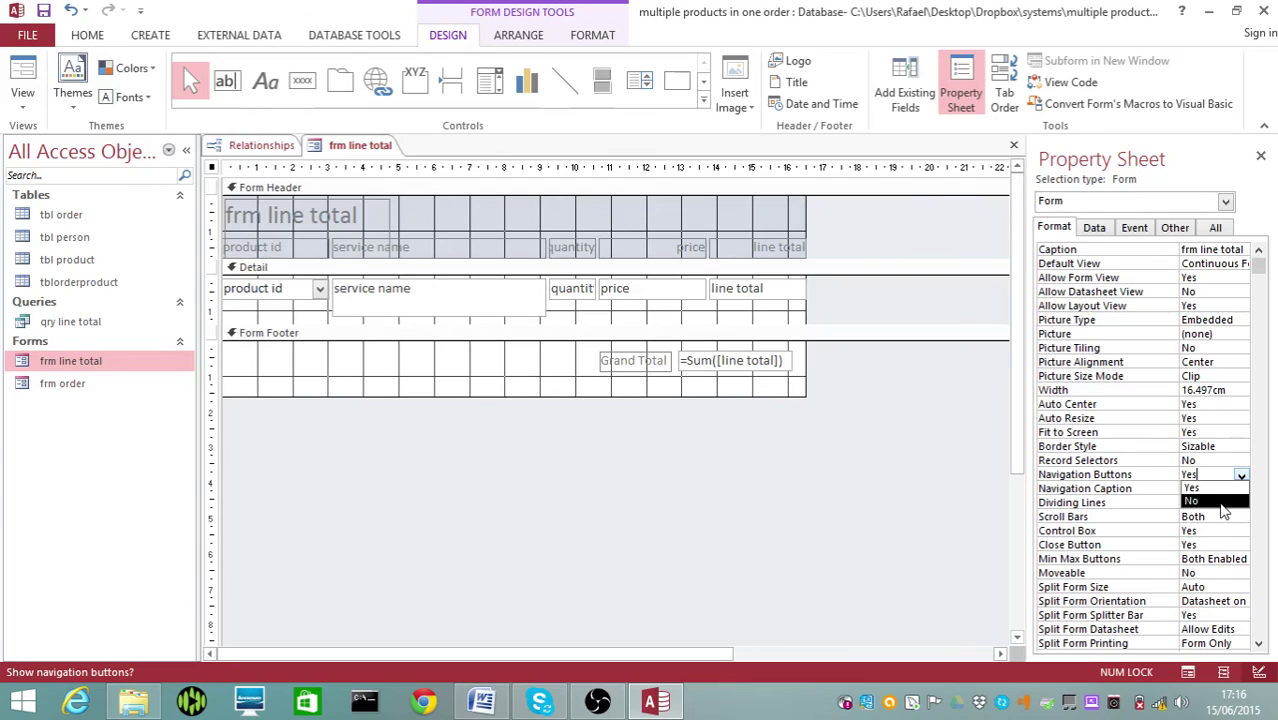
click(1222, 503)
Close the form's properties and save frm line total while closing it.
click(1261, 157)
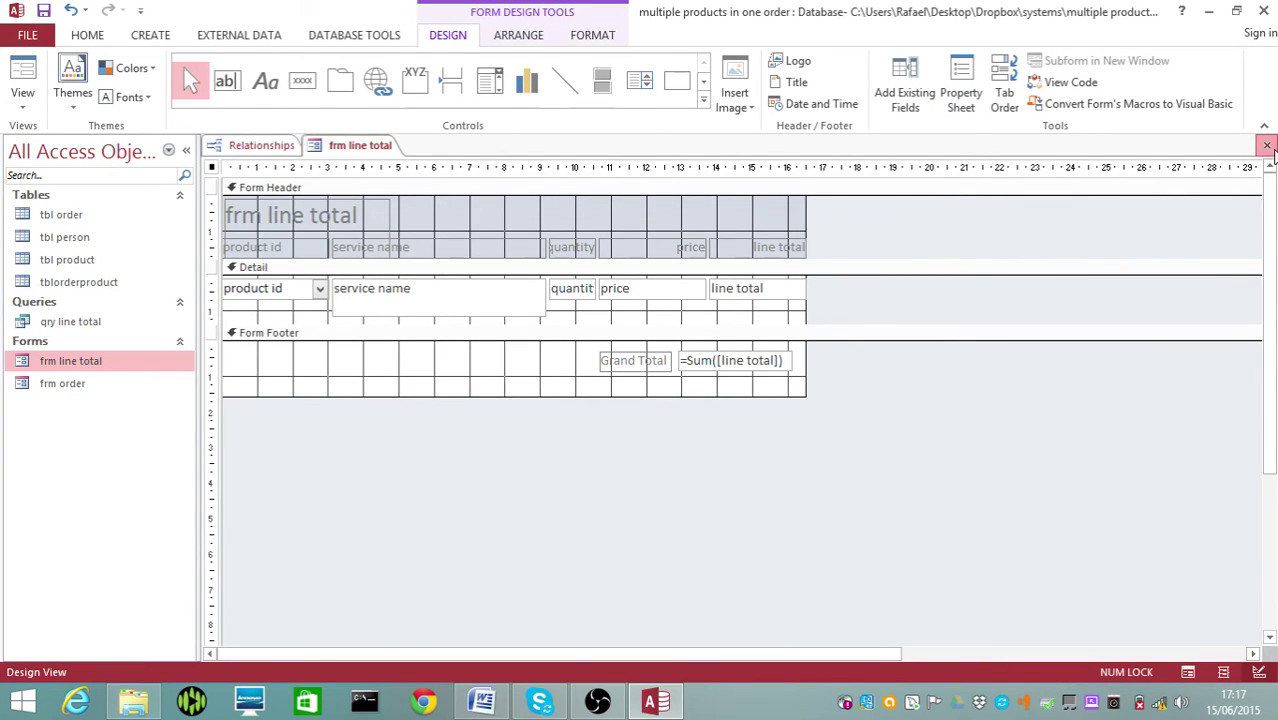
click(1266, 145)
click(569, 404)
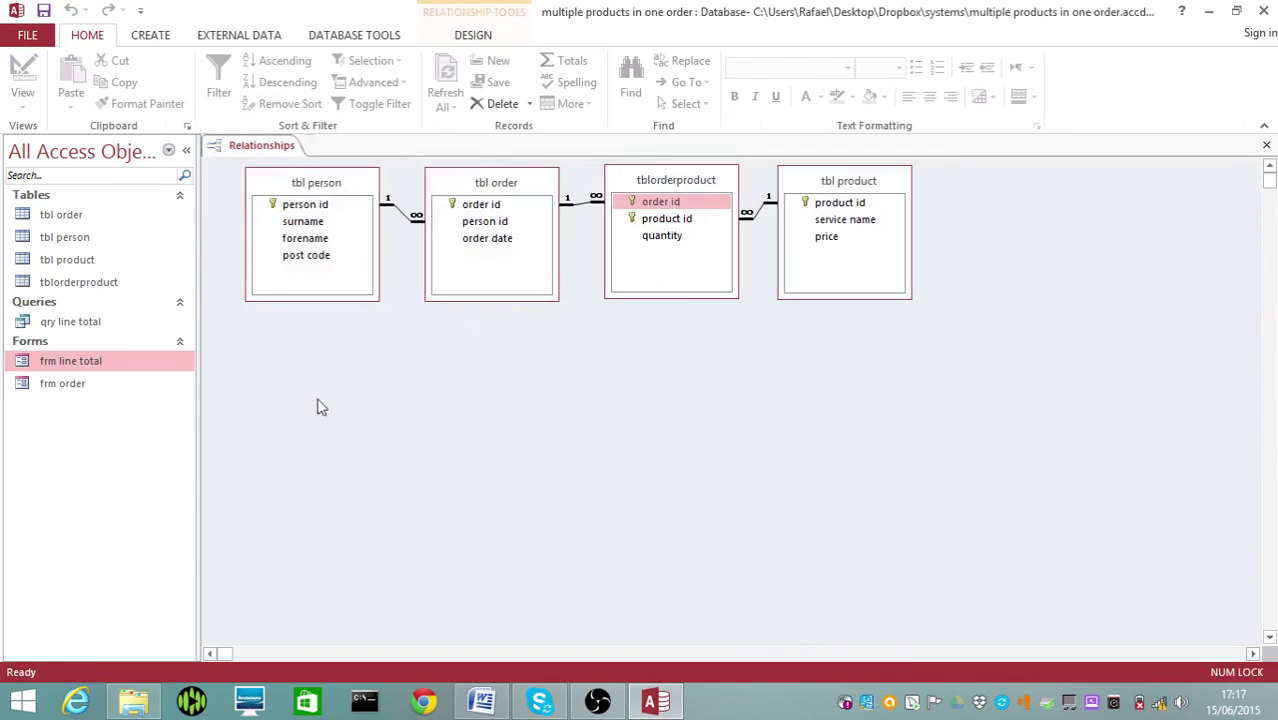
Open frm order in Form View to check the nested subform without record selectors and navigation buttons.
click(113, 385)
double_click(113, 385)
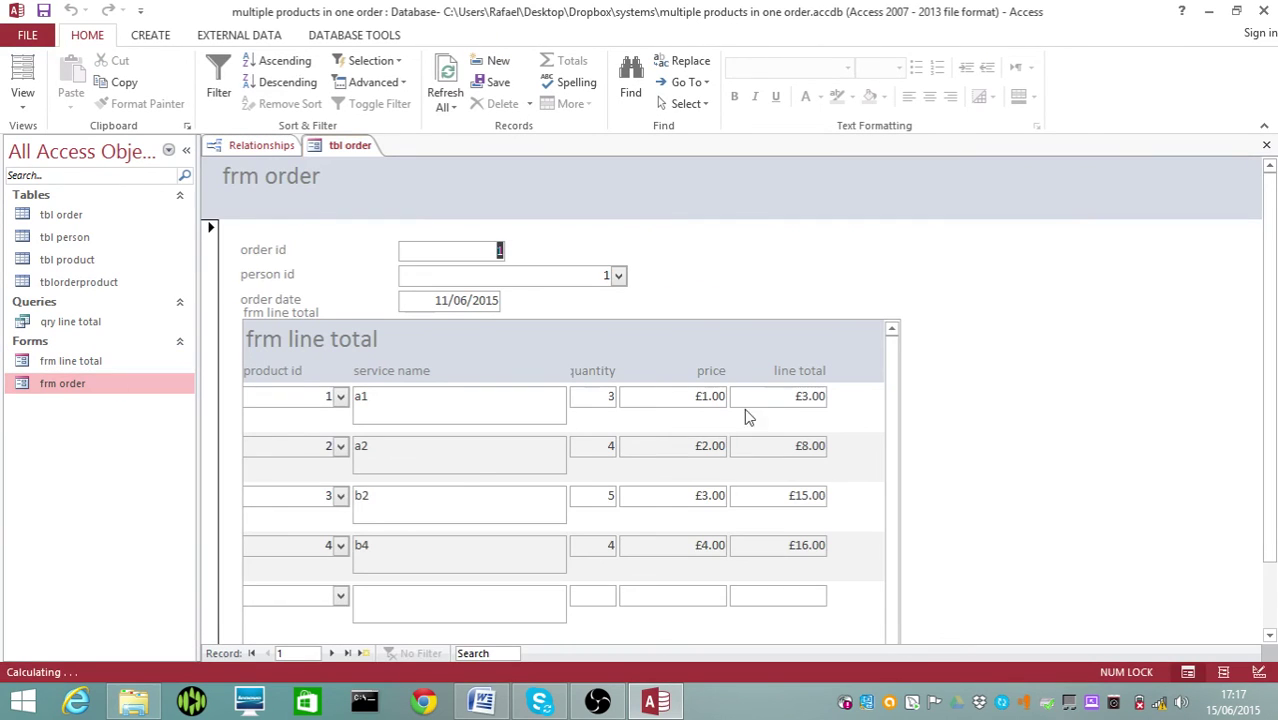
scroll(1146, 552, down, 2)
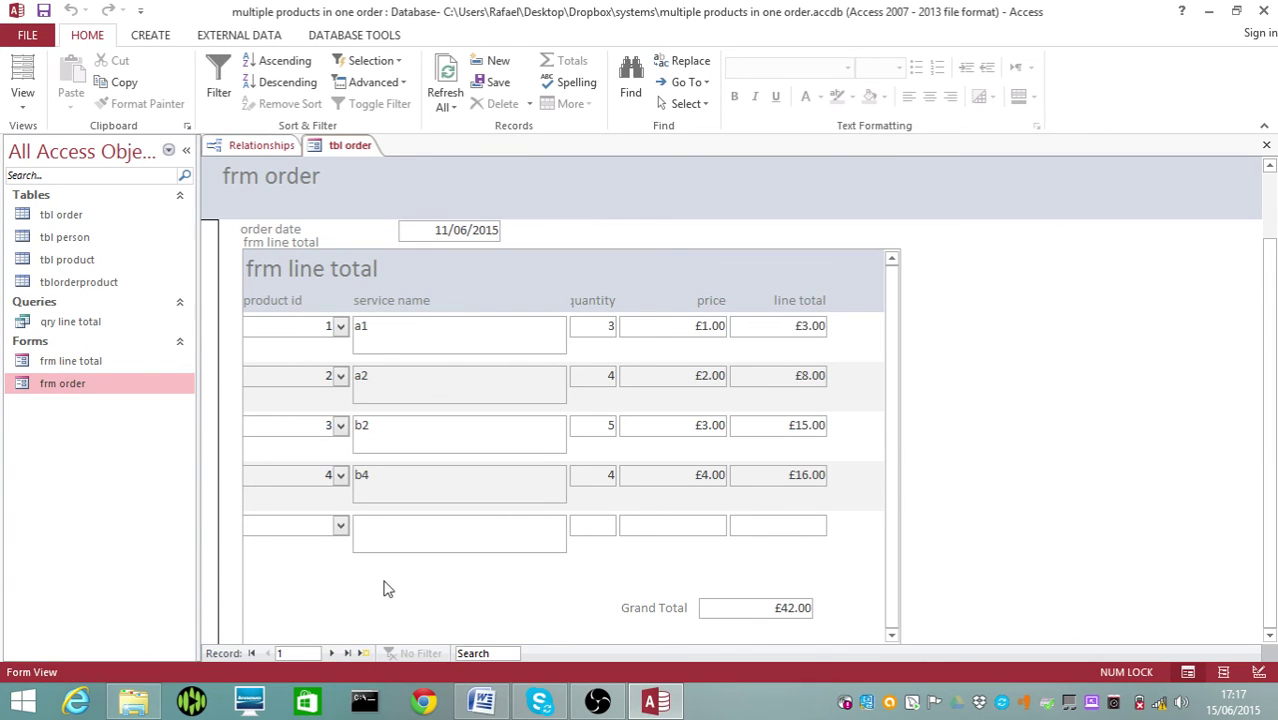
Add a new order record for person id 1 with the order date 15/06/2015.
click(331, 653)
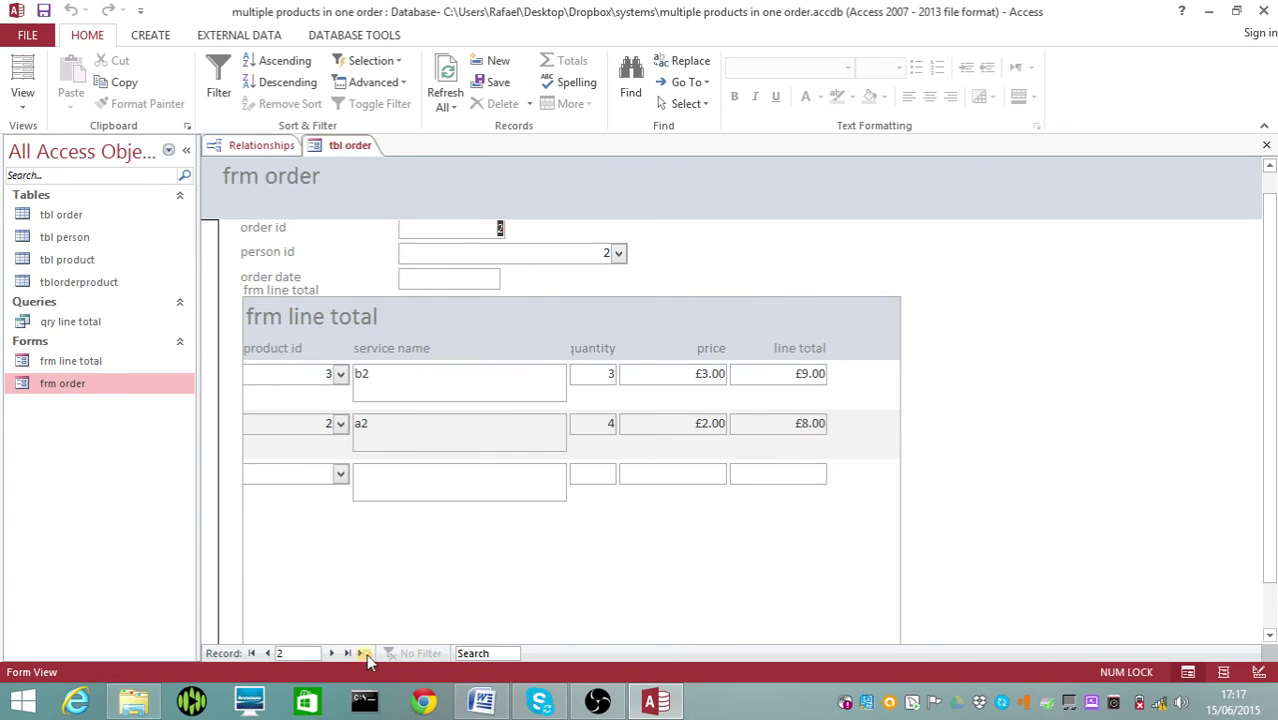
click(363, 653)
click(619, 256)
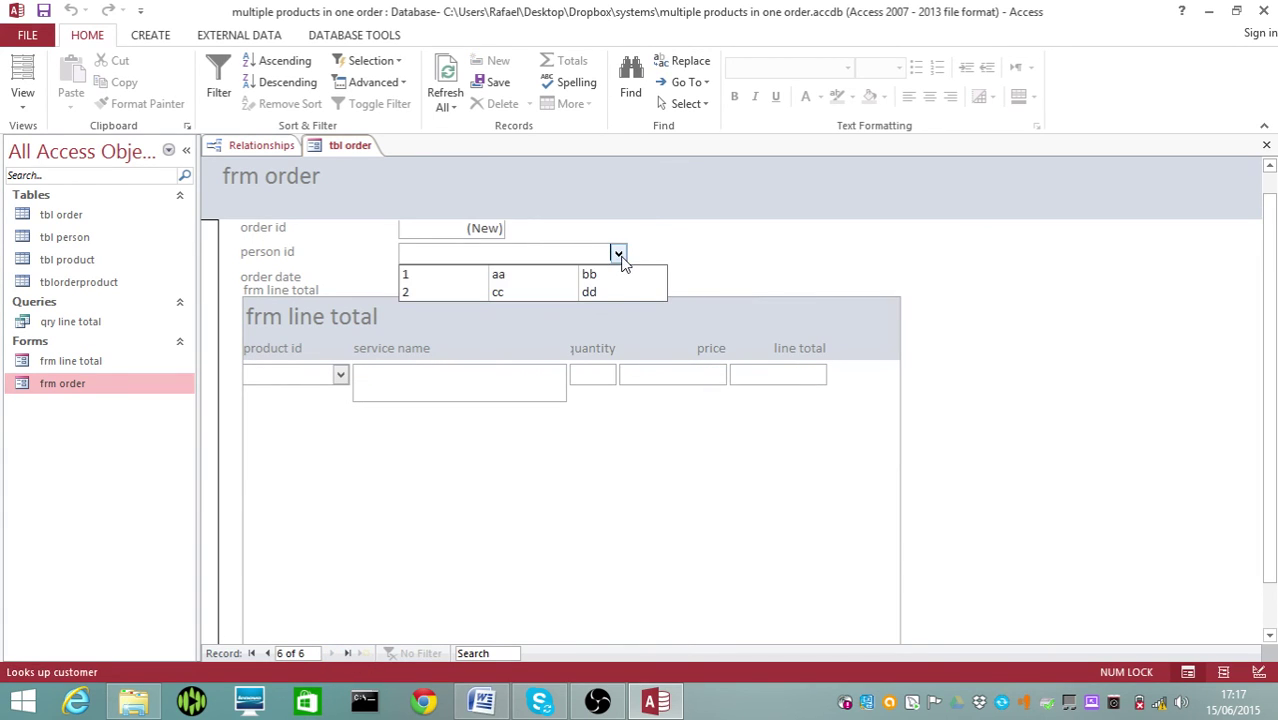
click(621, 276)
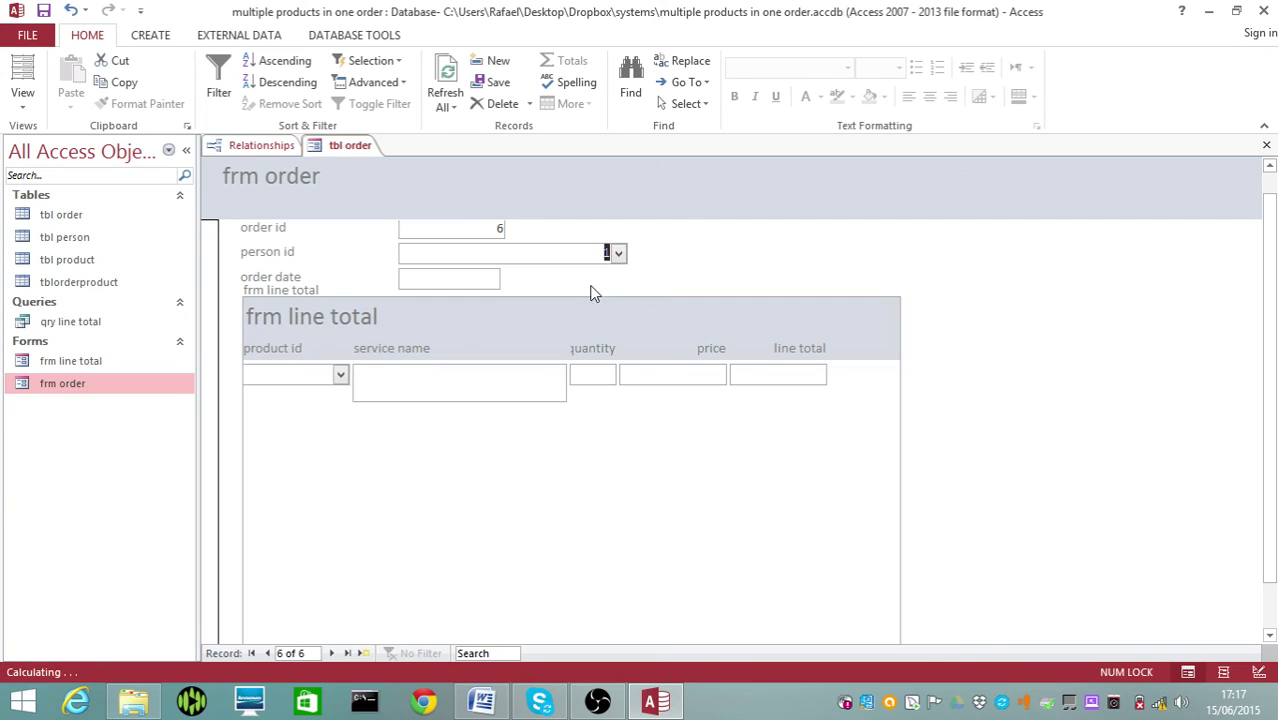
click(433, 279)
click(510, 277)
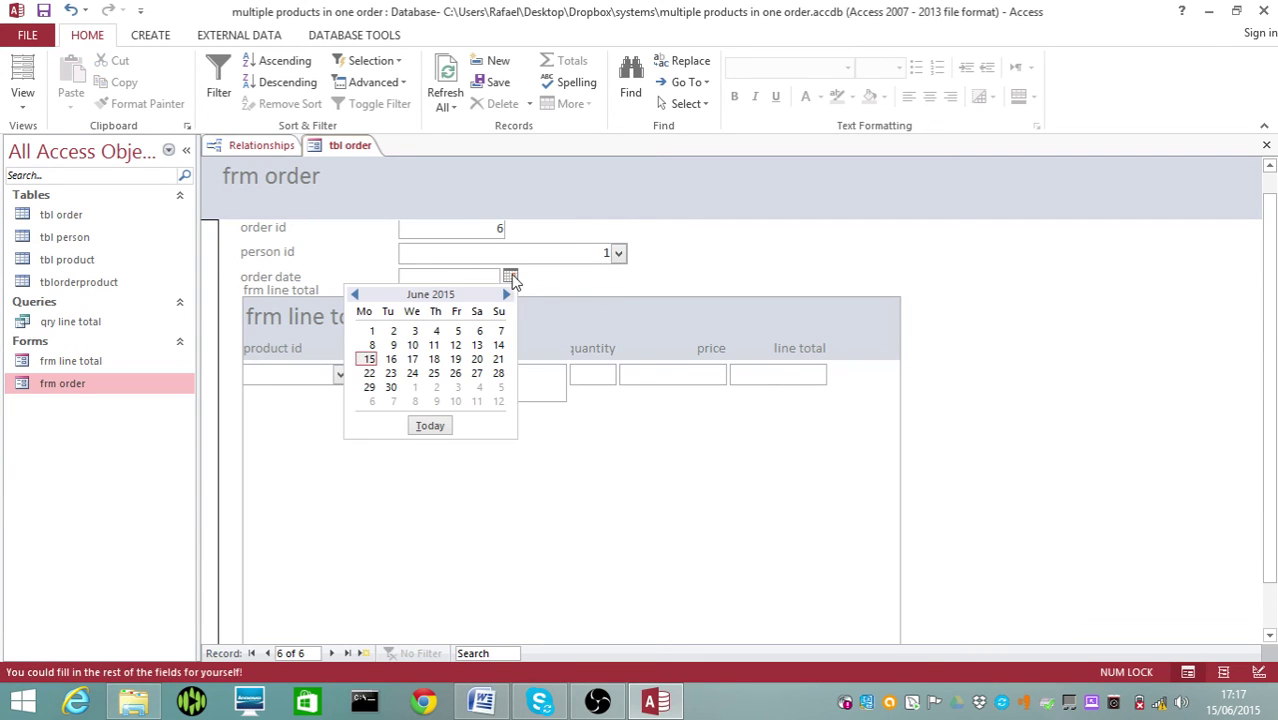
click(364, 360)
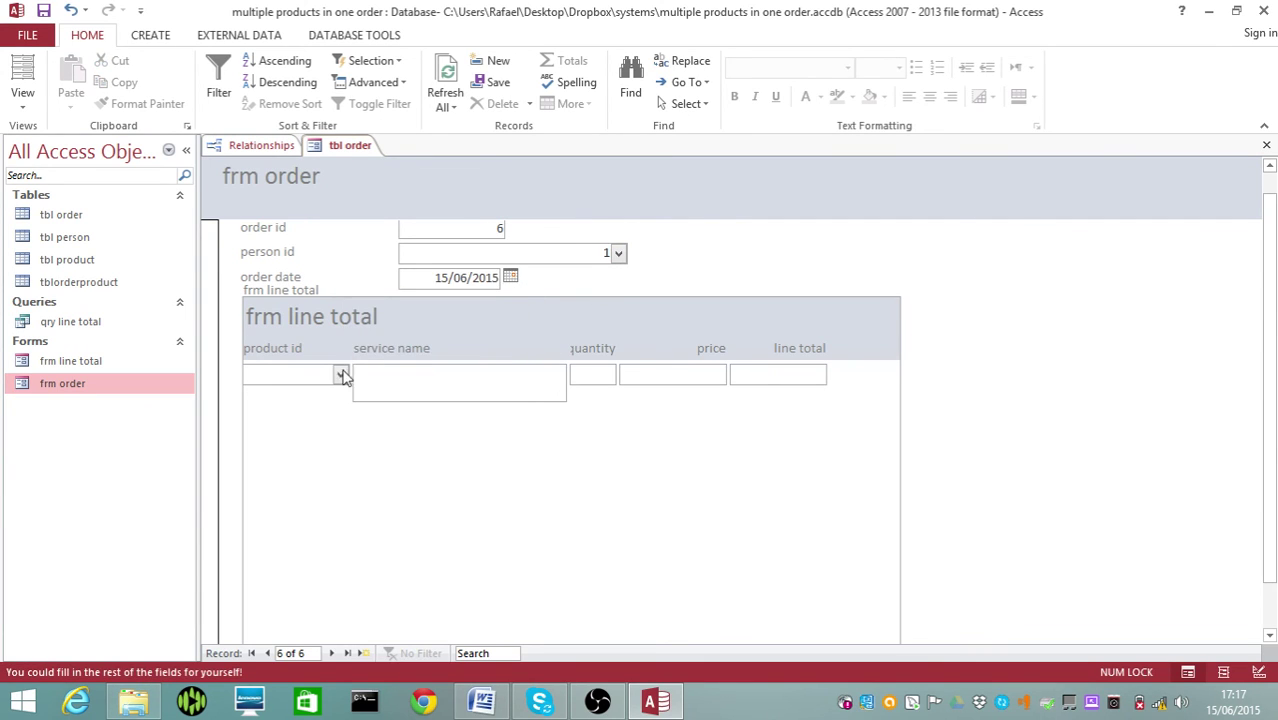
Add product 2 (a2) with a quantity of 2 as the order's first line in the subform.
click(340, 374)
click(363, 414)
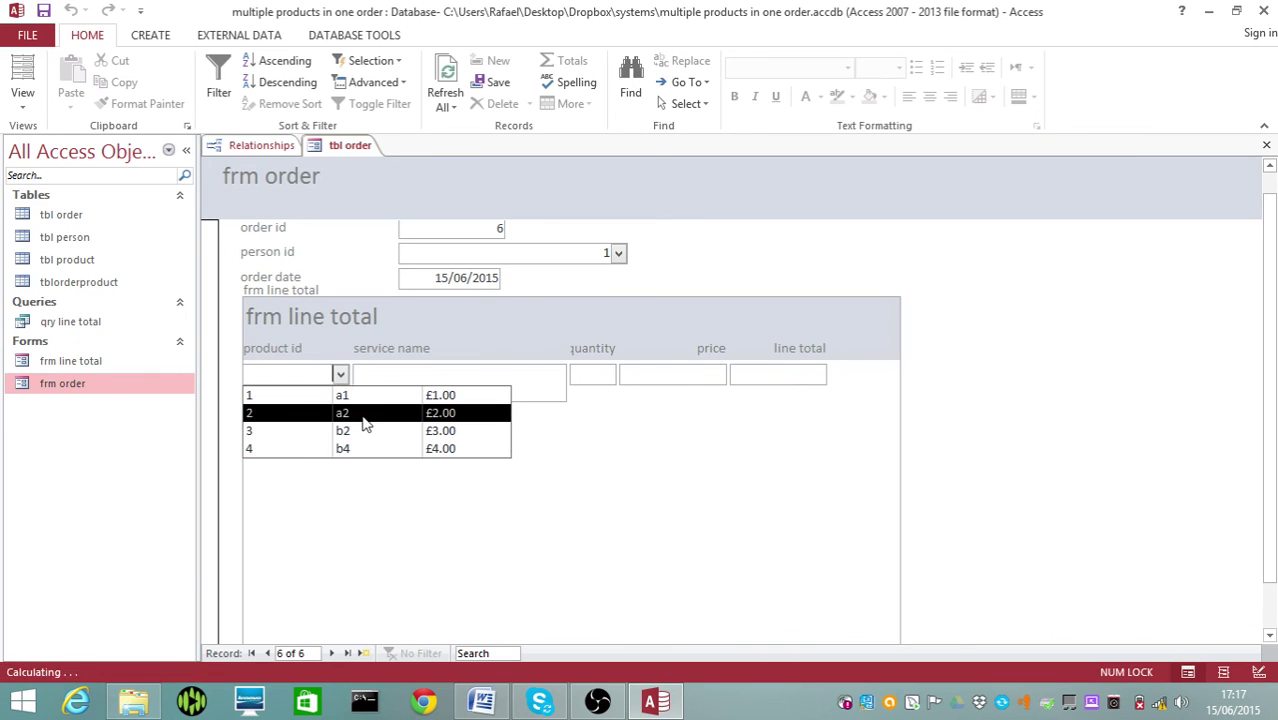
click(612, 374)
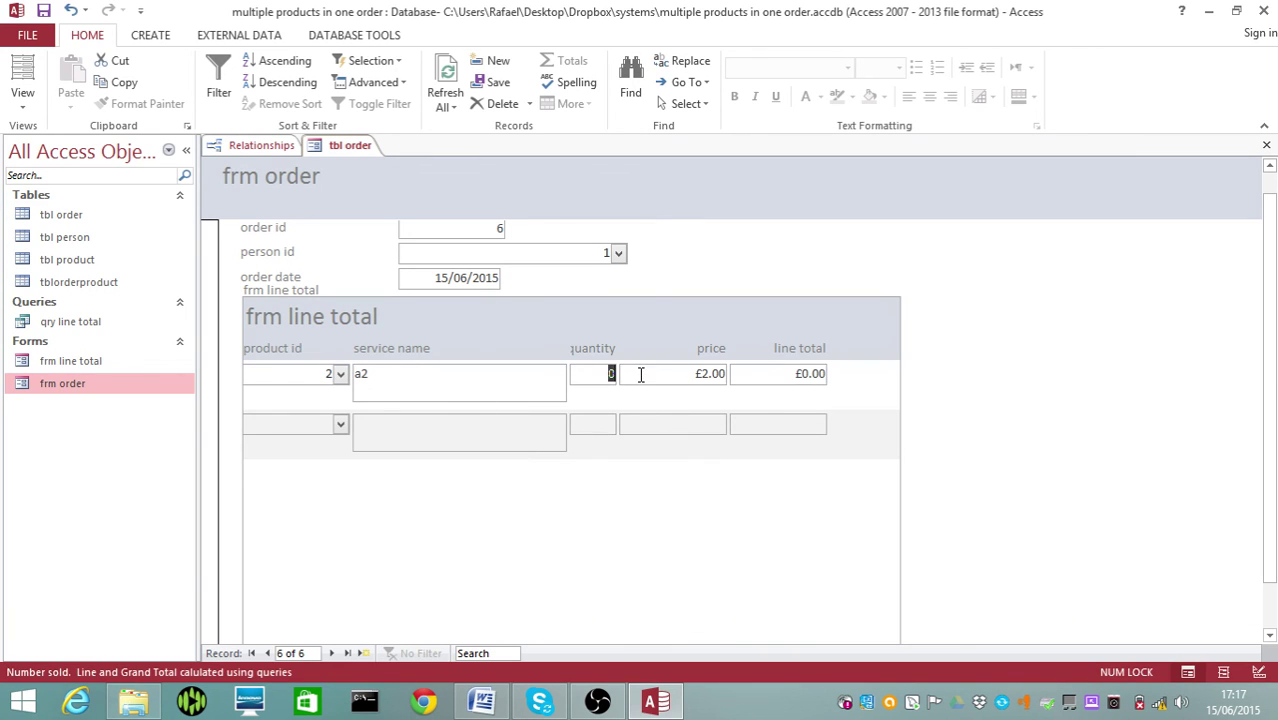
text(2)
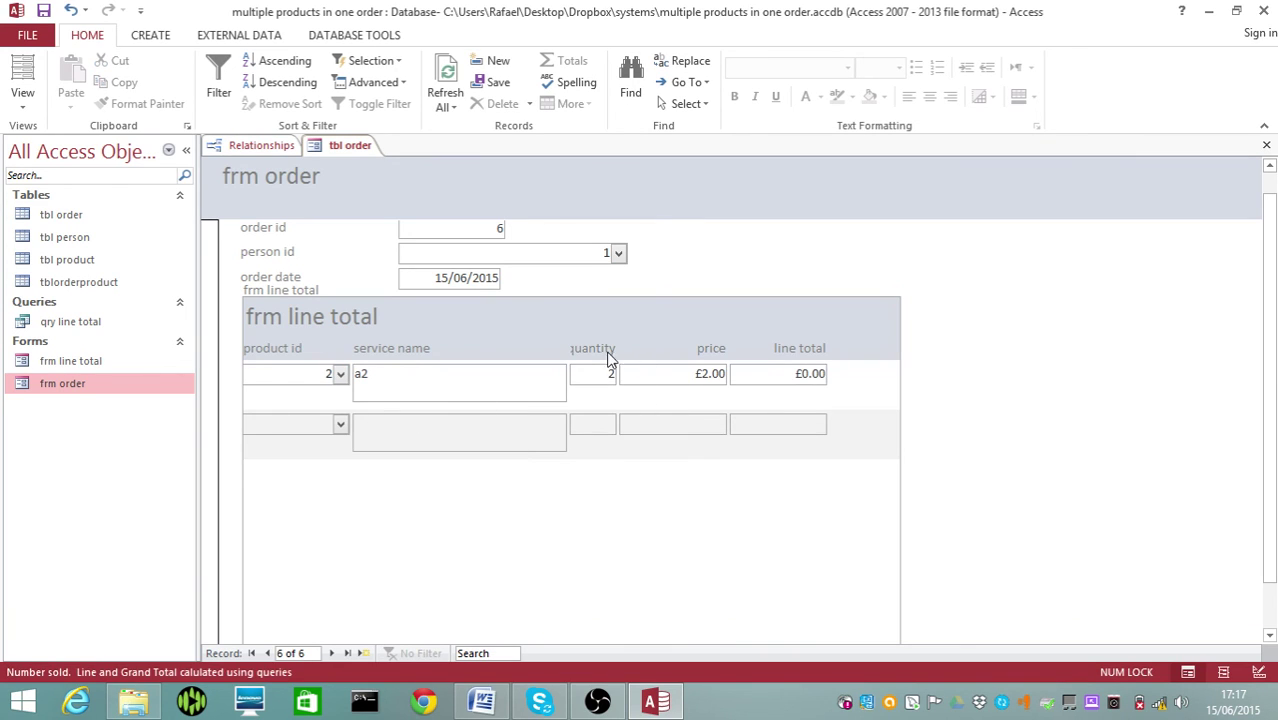
Add product 3 (b2) with a quantity of 3 as the second order line, and check the Grand Total.
click(340, 423)
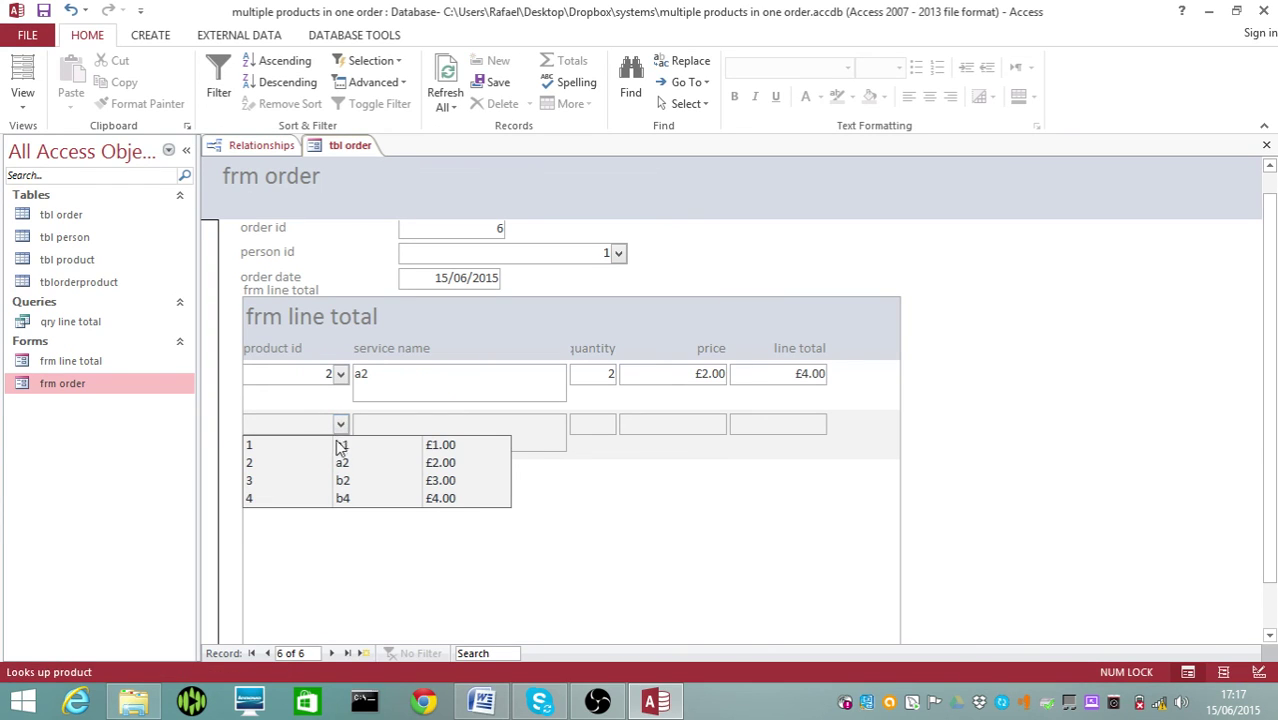
click(340, 480)
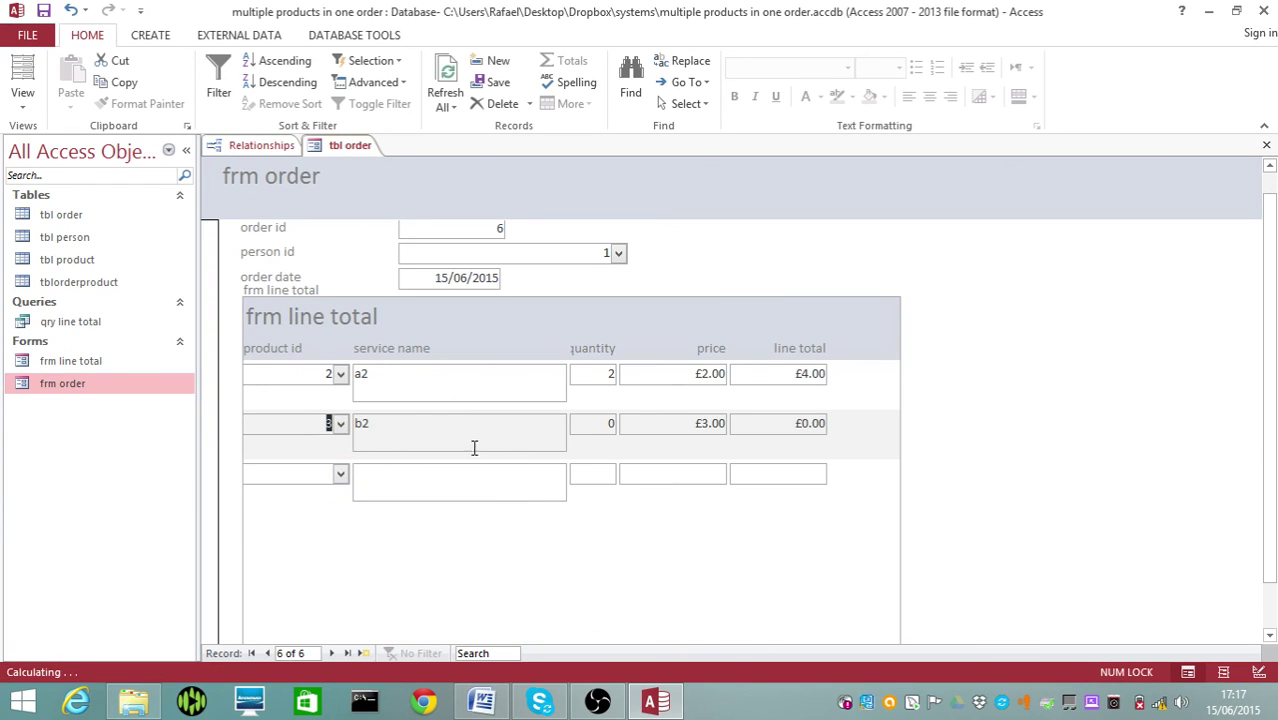
double_click(605, 423)
text(3)
key(Tab)
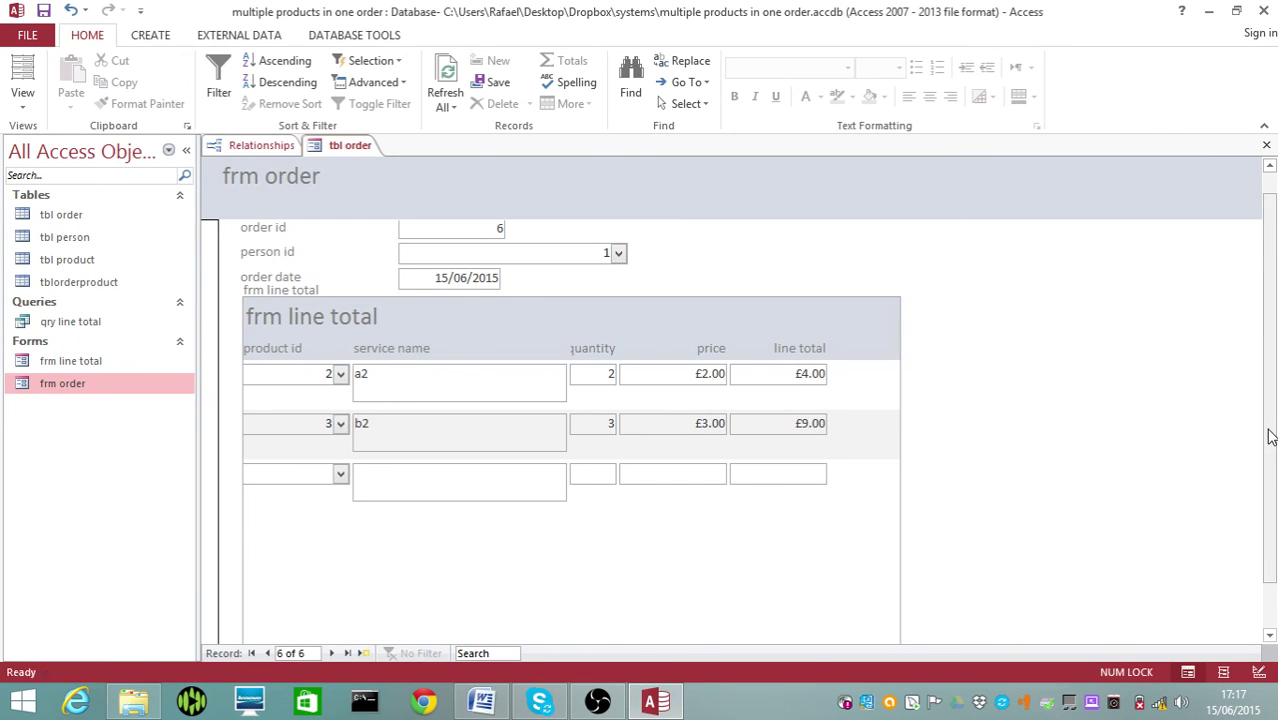
drag(1267, 436, 1267, 505)
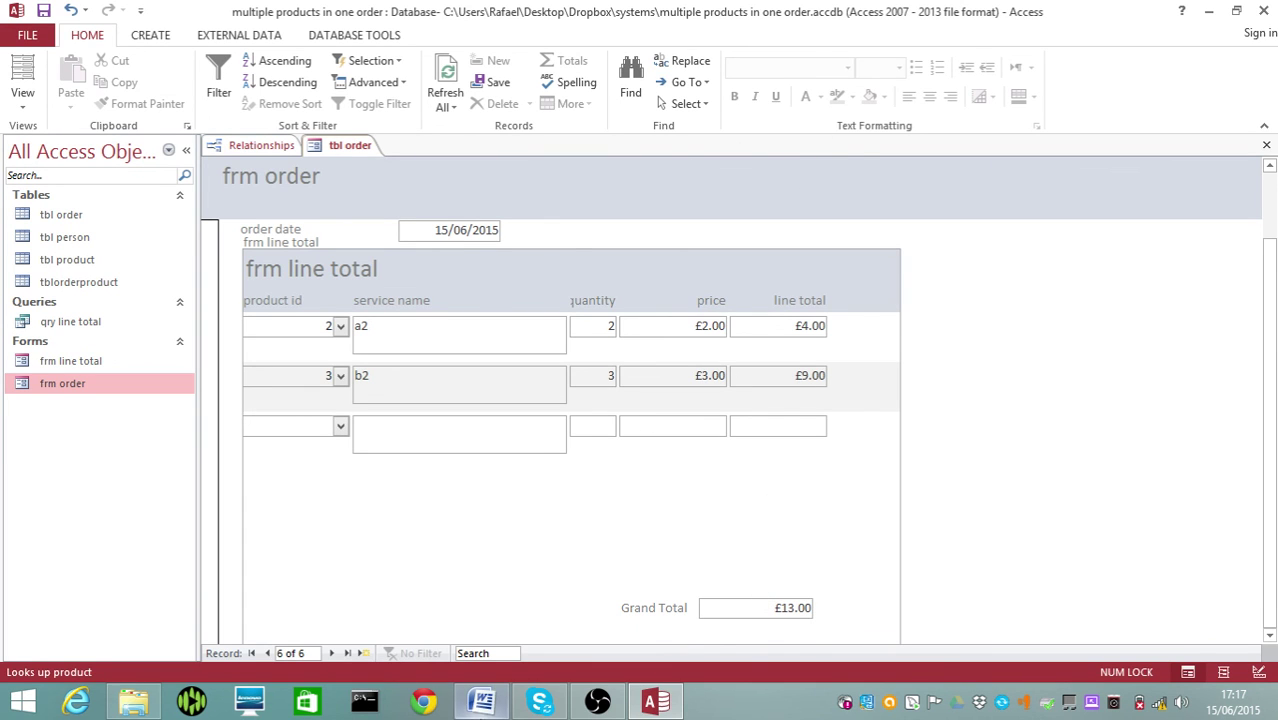
Switch to the Word outline and clear the text selection to review the order form steps.
click(481, 702)
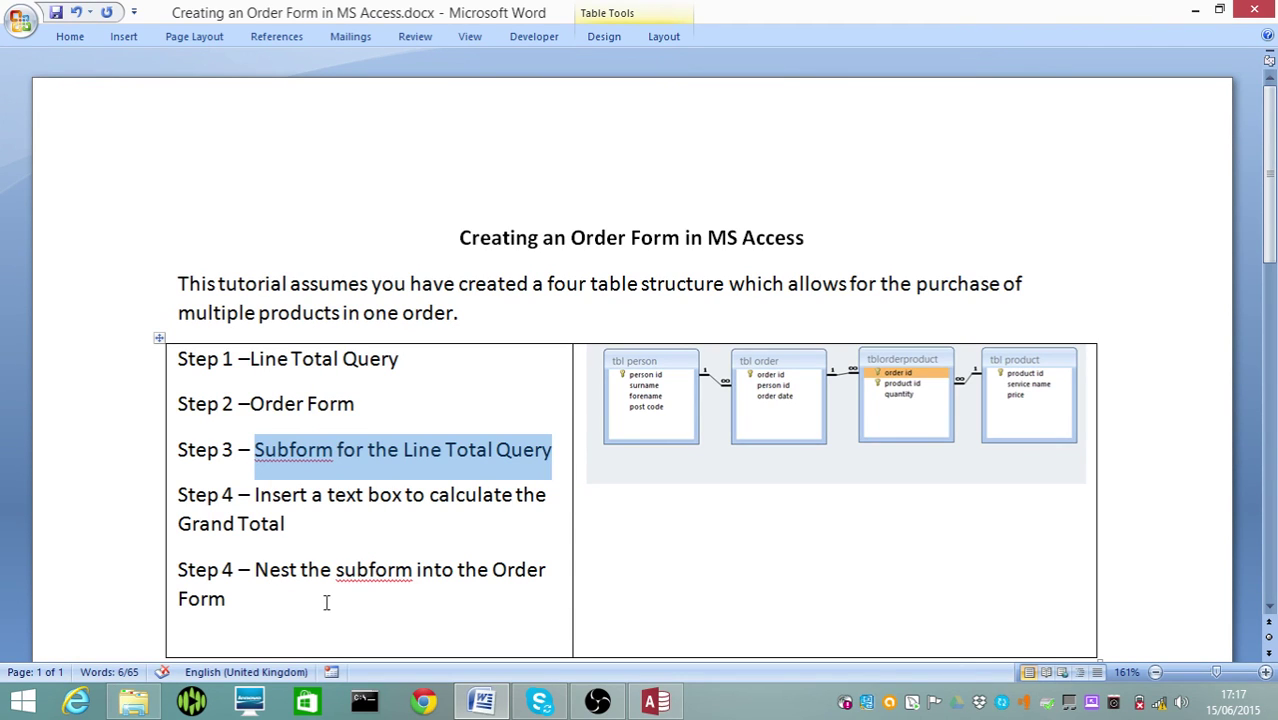
click(484, 313)
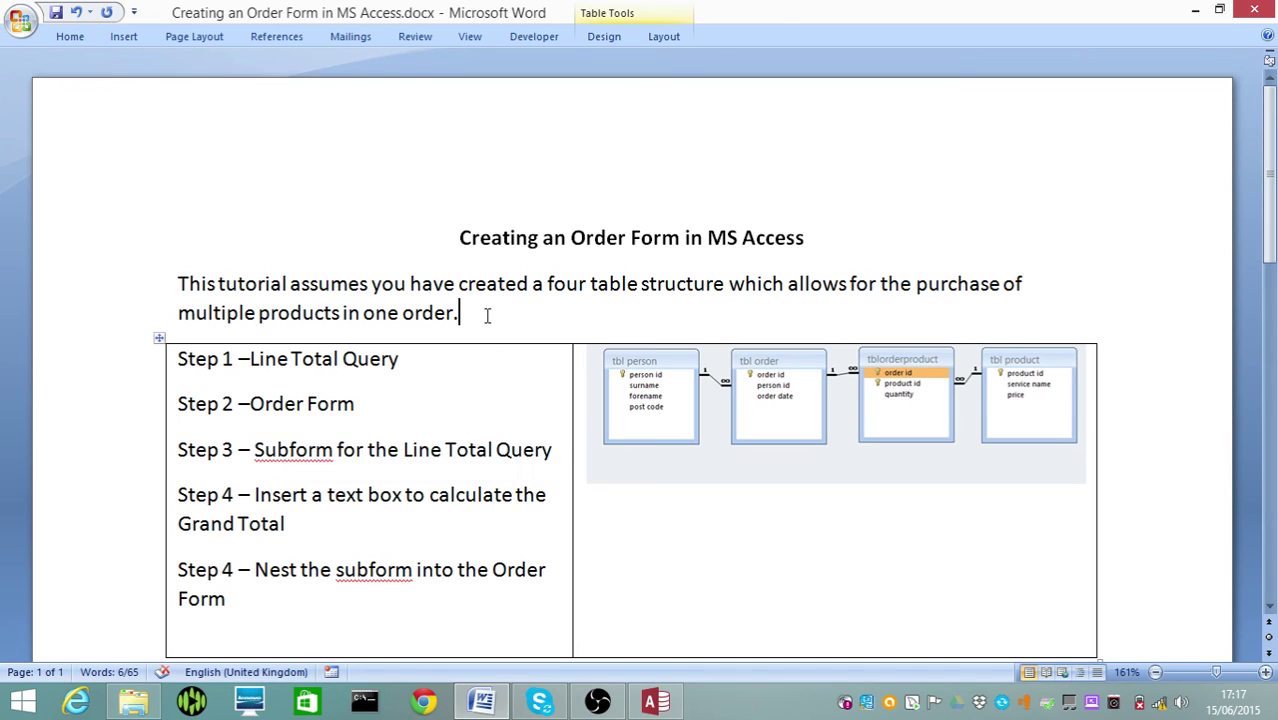